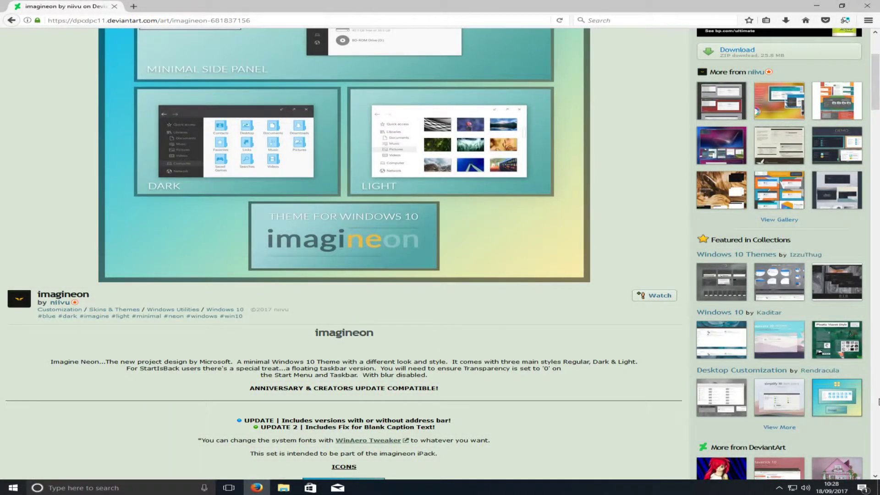
Download the imagineon theme zip from the DeviantArt page and save it to disk.
{"action": "scroll", "coordinate": [384, 350], "scroll_direction": "up", "scroll_amount": 3}
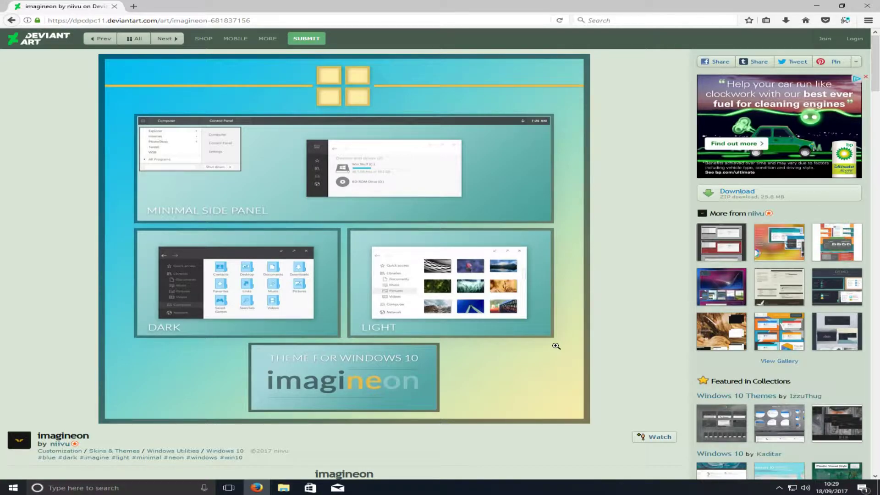
{"action": "scroll", "coordinate": [619, 349], "scroll_direction": "down", "scroll_amount": 4}
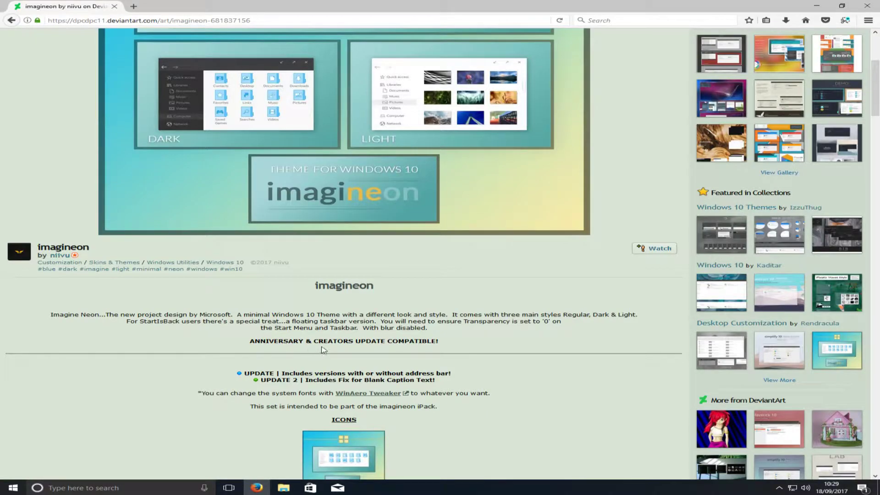
{"action": "scroll", "coordinate": [502, 381], "scroll_direction": "up", "scroll_amount": 2}
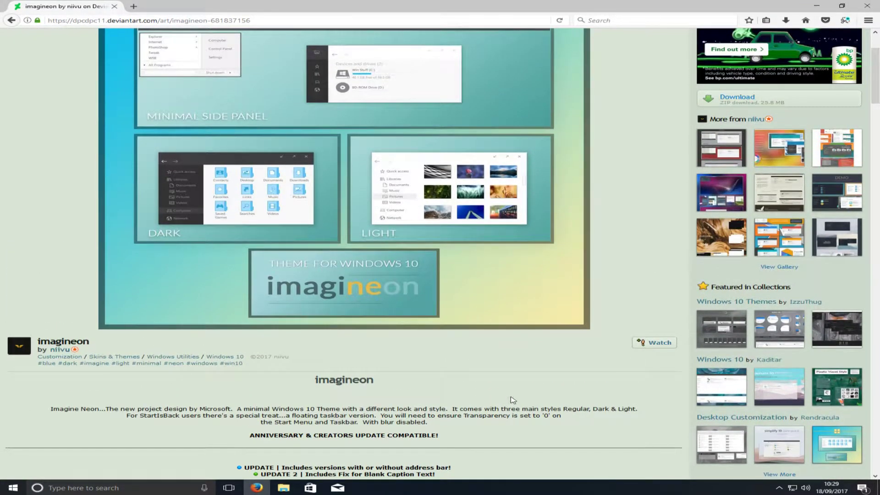
{"action": "scroll", "coordinate": [499, 418], "scroll_direction": "up", "scroll_amount": 1}
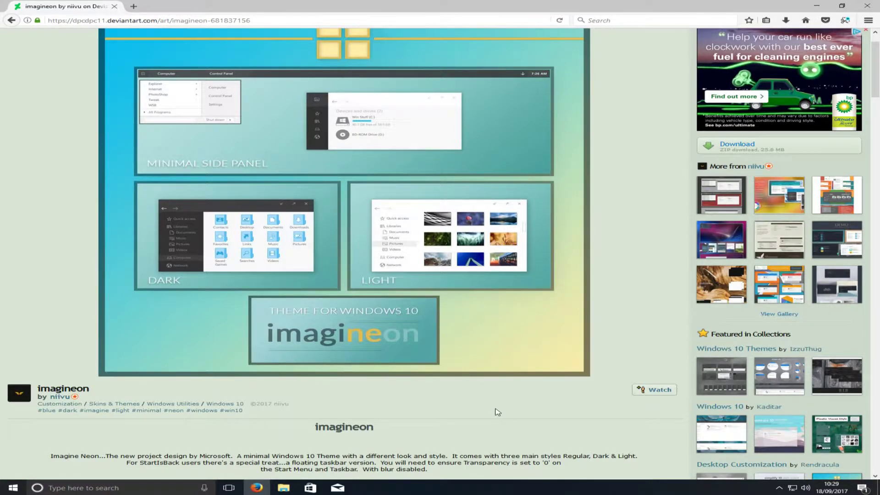
{"action": "scroll", "coordinate": [527, 387], "scroll_direction": "up", "scroll_amount": 1}
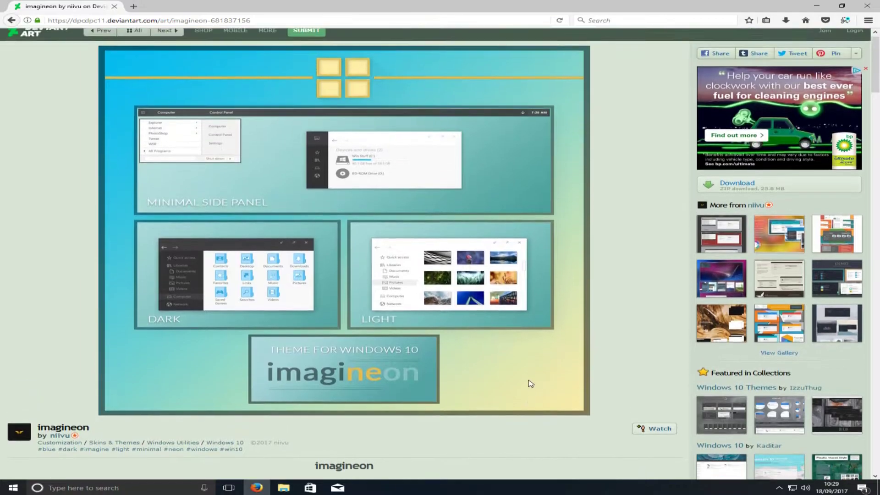
{"action": "scroll", "coordinate": [547, 376], "scroll_direction": "down", "scroll_amount": 1}
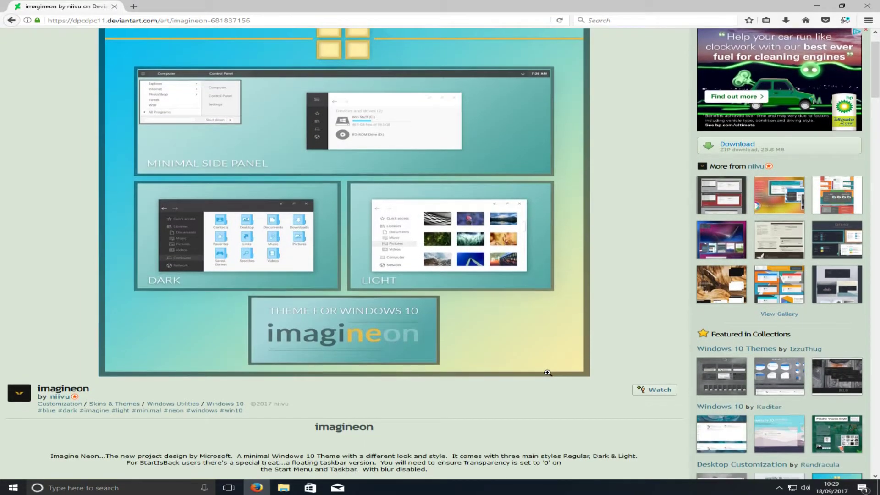
{"action": "left_click", "coordinate": [767, 150]}
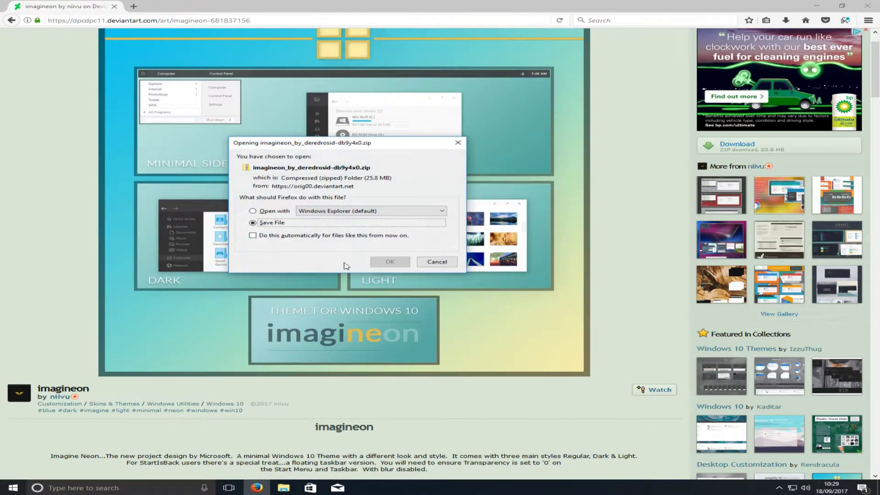
{"action": "left_click", "coordinate": [389, 261]}
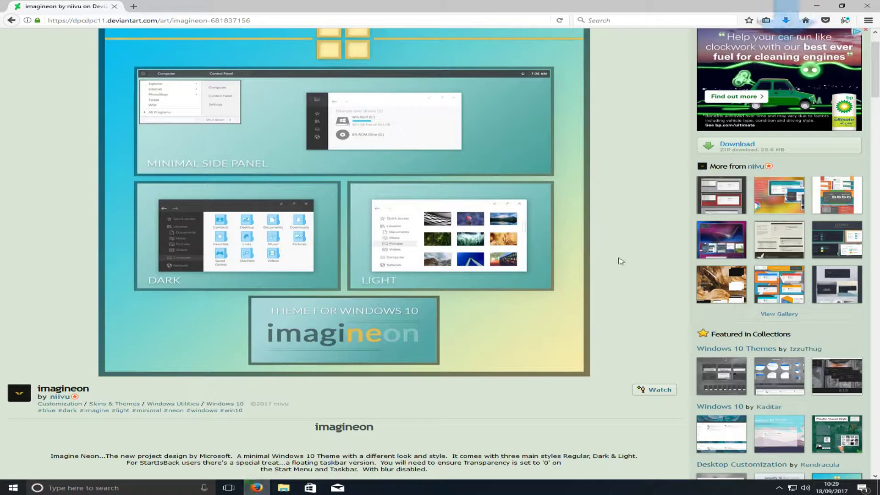
Open the Downloads folder holding the imagineon zip in File Explorer.
{"action": "left_click", "coordinate": [786, 21]}
{"action": "right_click", "coordinate": [636, 46]}
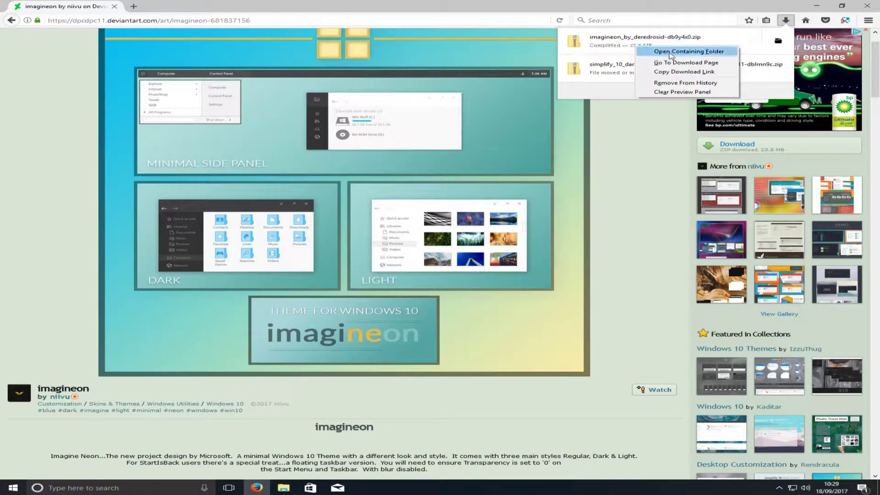
{"action": "left_click", "coordinate": [671, 52]}
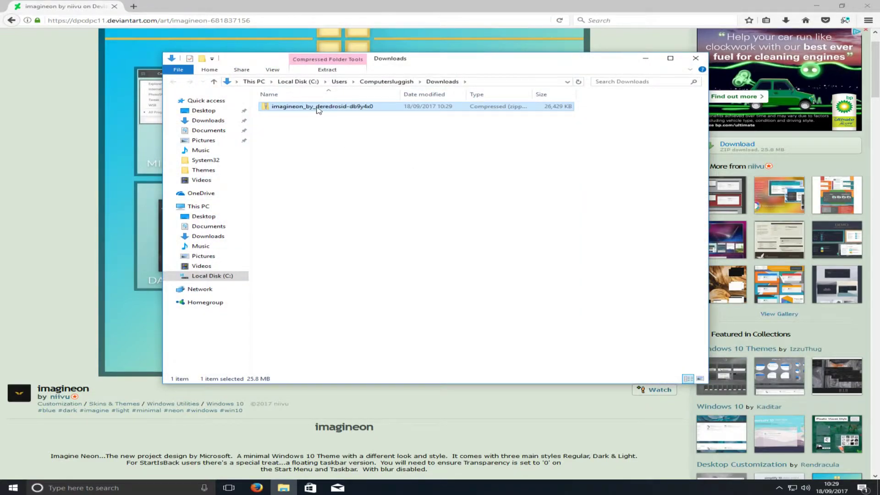
Extract the imagineon zip to its suggested folder.
{"action": "right_click", "coordinate": [317, 109]}
{"action": "left_click", "coordinate": [370, 146]}
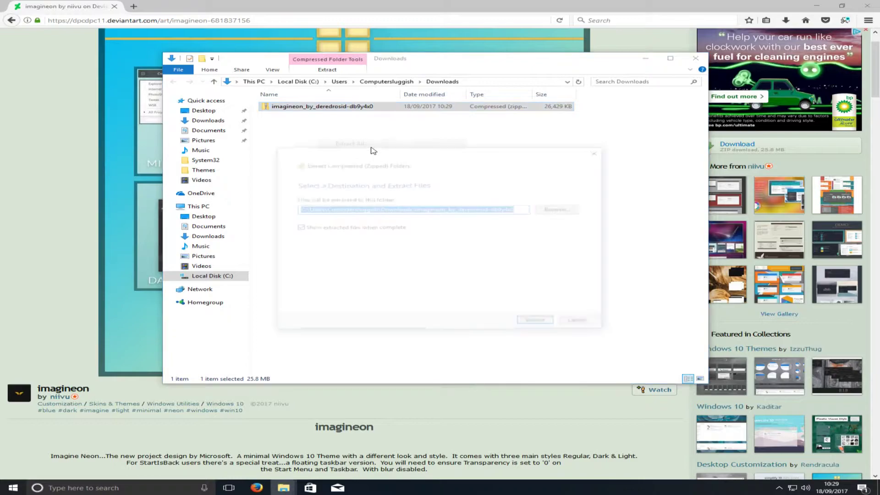
{"action": "left_click", "coordinate": [546, 325]}
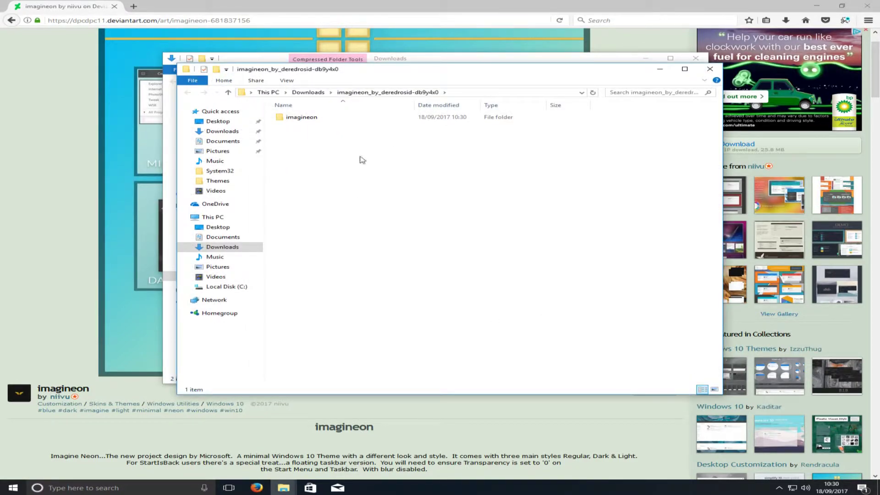
Open the extracted imagineon folder, then return to the theme web page.
{"action": "double_click", "coordinate": [303, 118]}
{"action": "left_click_drag", "start_coordinate": [419, 283], "coordinate": [415, 316]}
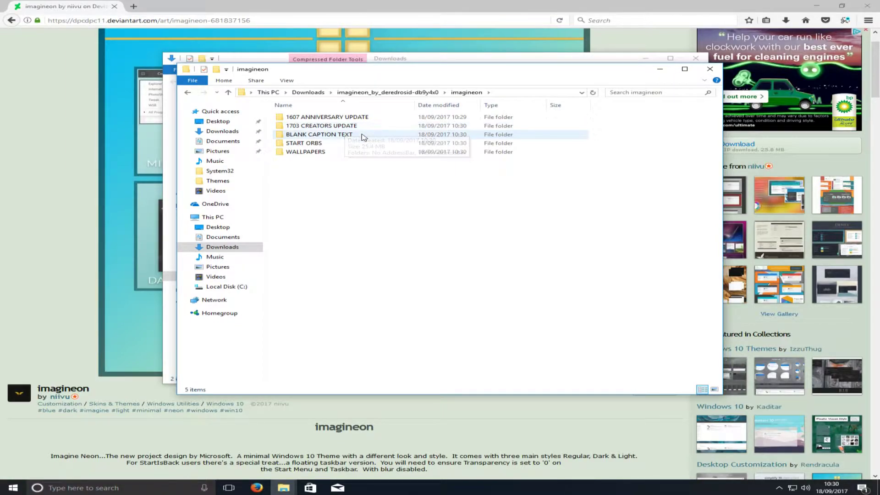
{"action": "left_click", "coordinate": [29, 185]}
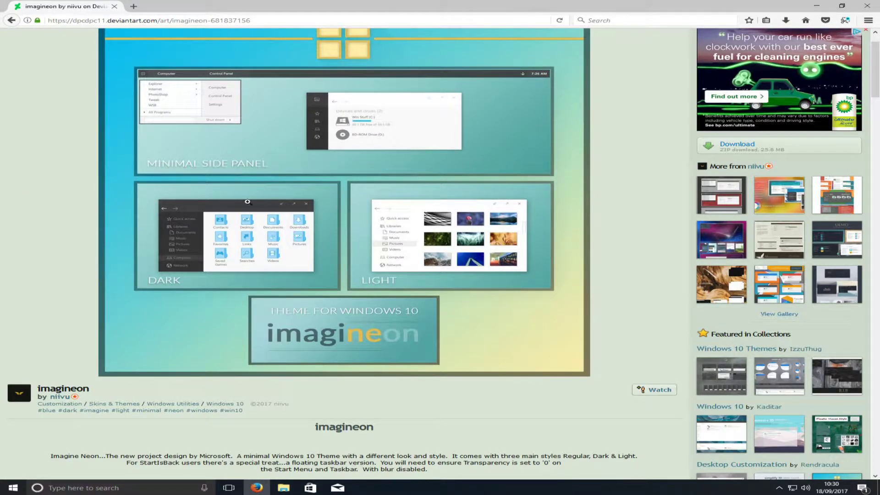
Follow the install notes' UltraUXThemePatcher link through to the syssel.net site.
{"action": "scroll", "coordinate": [248, 202], "scroll_direction": "down", "scroll_amount": 5}
{"action": "scroll", "coordinate": [253, 239], "scroll_direction": "down", "scroll_amount": 3}
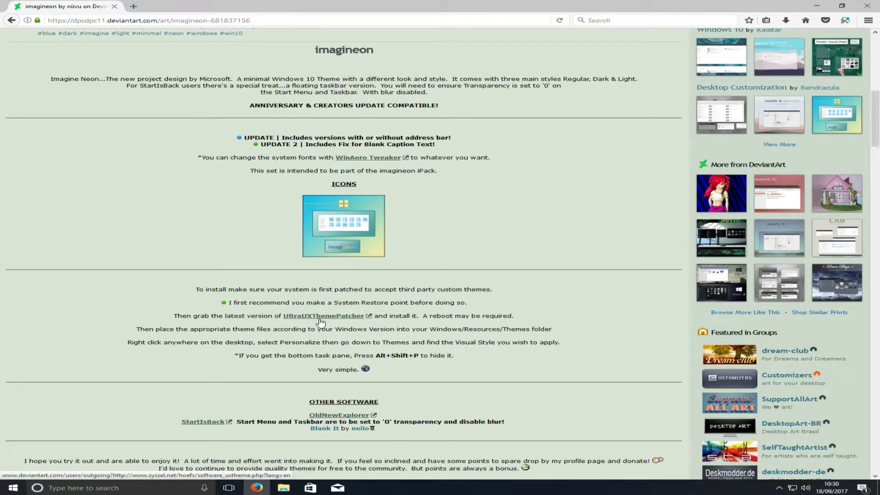
{"action": "left_click", "coordinate": [320, 318]}
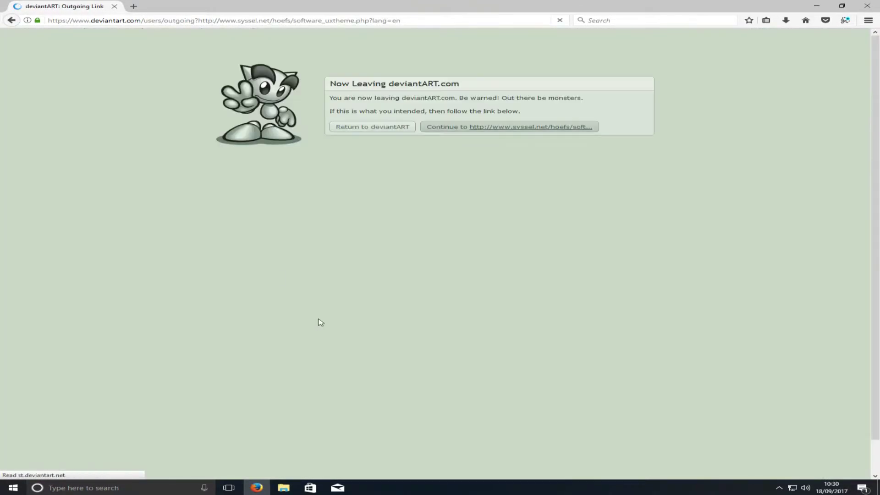
{"action": "left_click", "coordinate": [498, 131]}
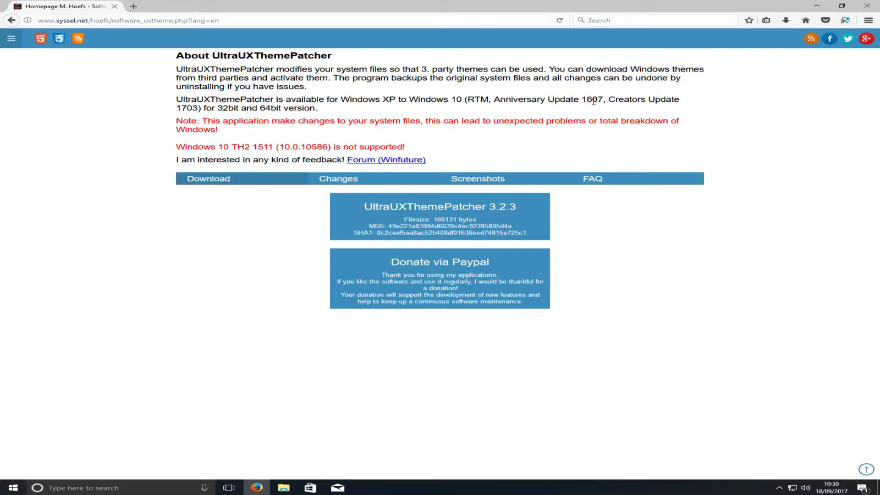
Highlight the supported version 1607 in the page text, then open the system quick-link menu.
{"action": "left_click_drag", "start_coordinate": [585, 99], "coordinate": [604, 99]}
{"action": "left_click", "coordinate": [198, 107]}
{"action": "right_click", "coordinate": [13, 487]}
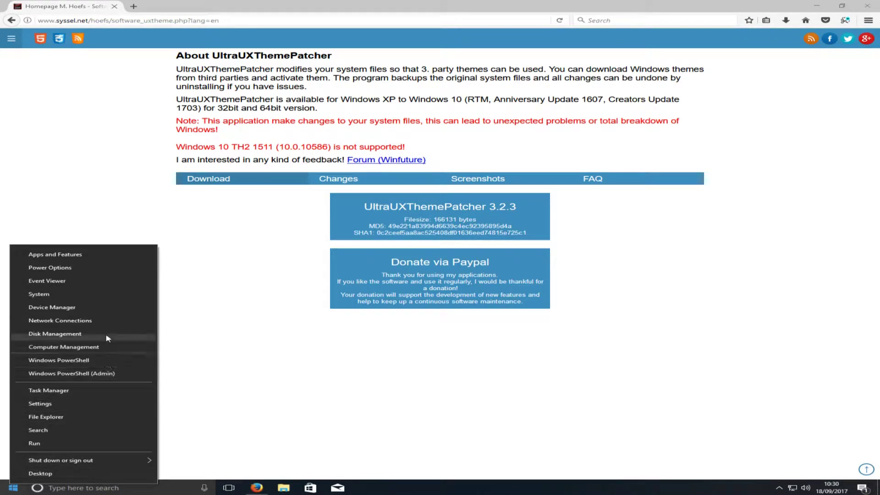
{"action": "left_click", "coordinate": [97, 296]}
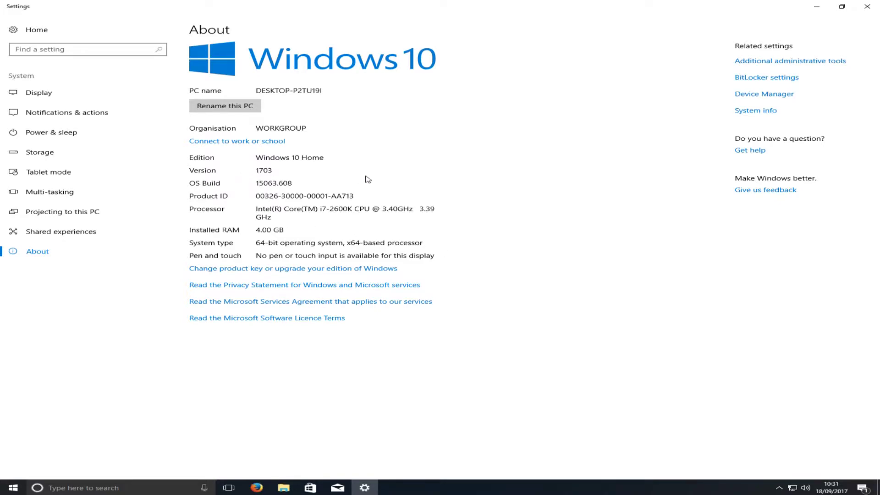
{"action": "left_click", "coordinate": [816, 8]}
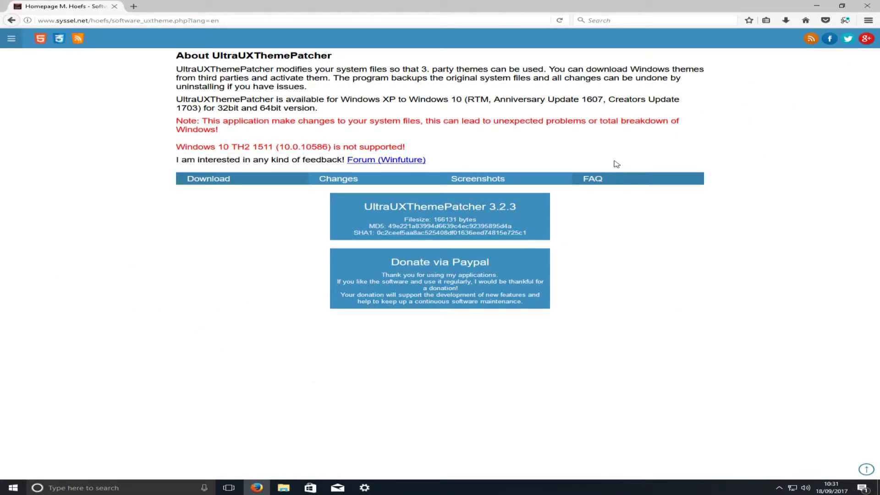
Save the UltraUXThemePatcher_3.2.3.exe installer (162 kB), noting its Creators Update 1703 support.
{"action": "left_click_drag", "start_coordinate": [188, 112], "coordinate": [195, 109]}
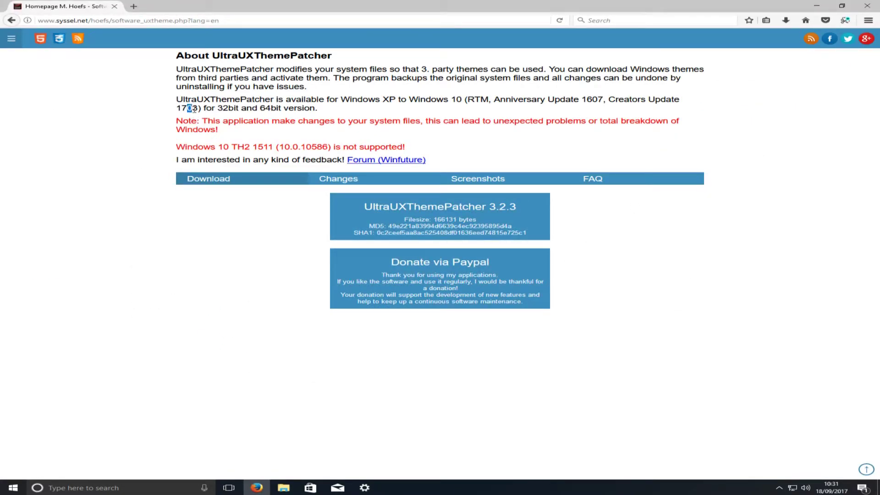
{"action": "left_click_drag", "start_coordinate": [624, 97], "coordinate": [660, 99]}
{"action": "left_click", "coordinate": [660, 99]}
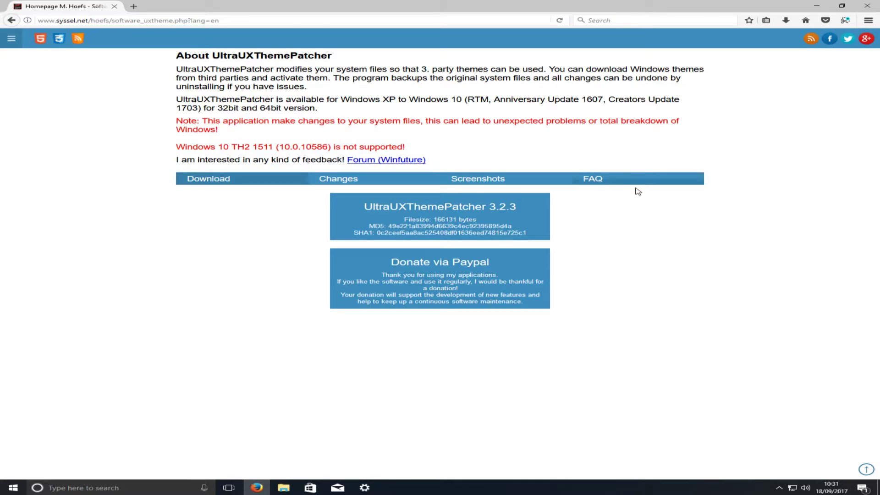
{"action": "left_click", "coordinate": [403, 211]}
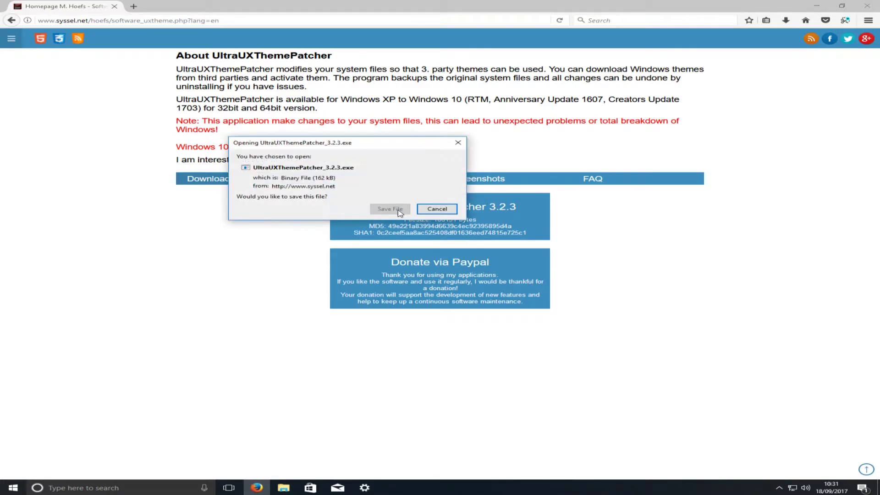
{"action": "left_click", "coordinate": [394, 210]}
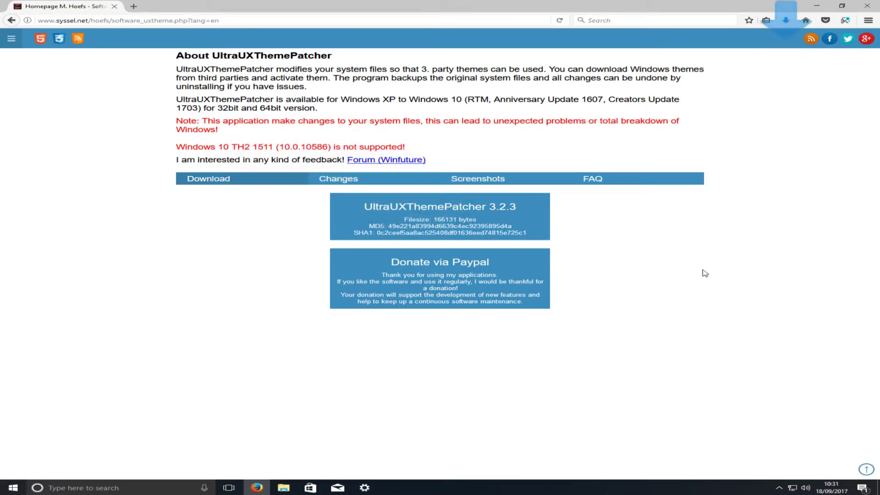
Launch the patcher installer with admin rights and close the open Explorer windows.
{"action": "left_click", "coordinate": [786, 21]}
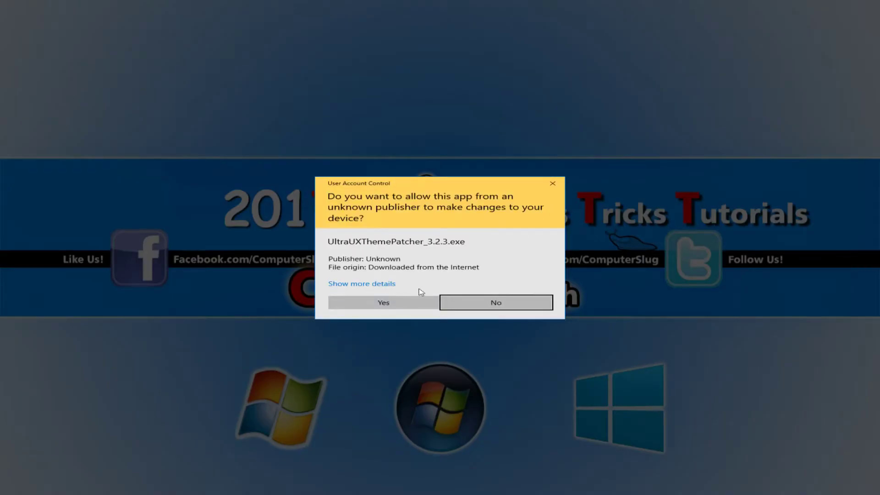
{"action": "left_click", "coordinate": [405, 306]}
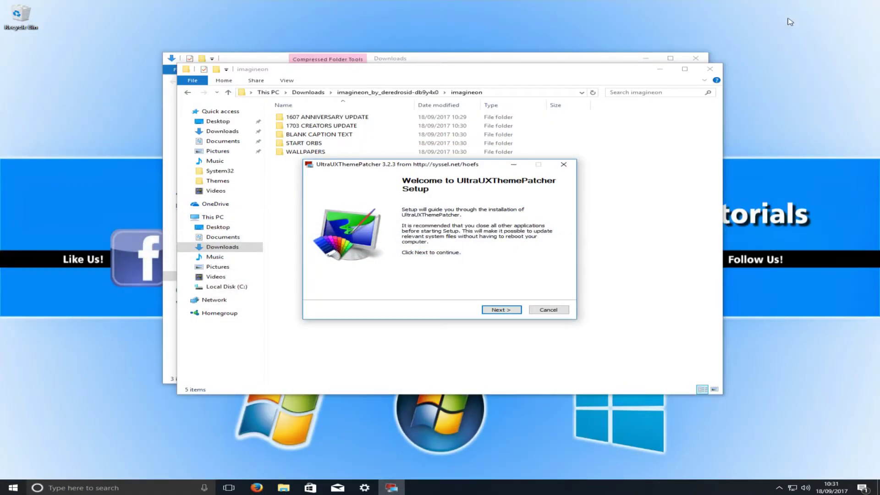
{"action": "left_click", "coordinate": [710, 69]}
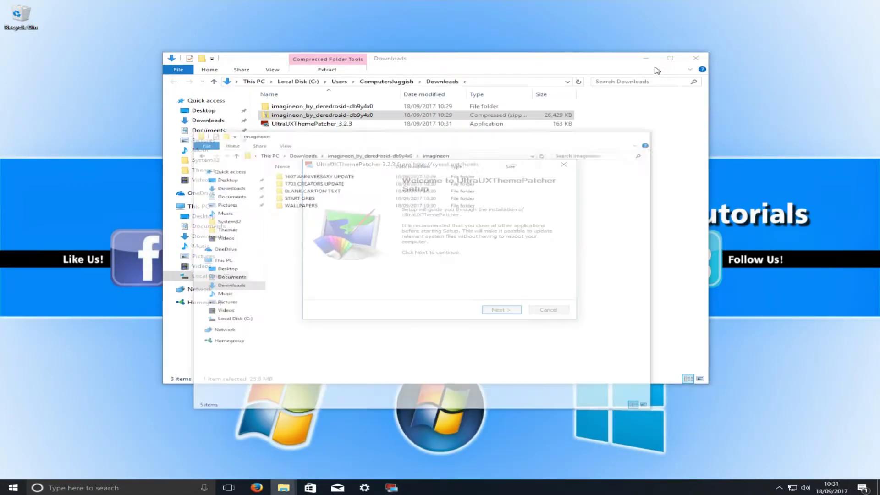
{"action": "left_click", "coordinate": [695, 58]}
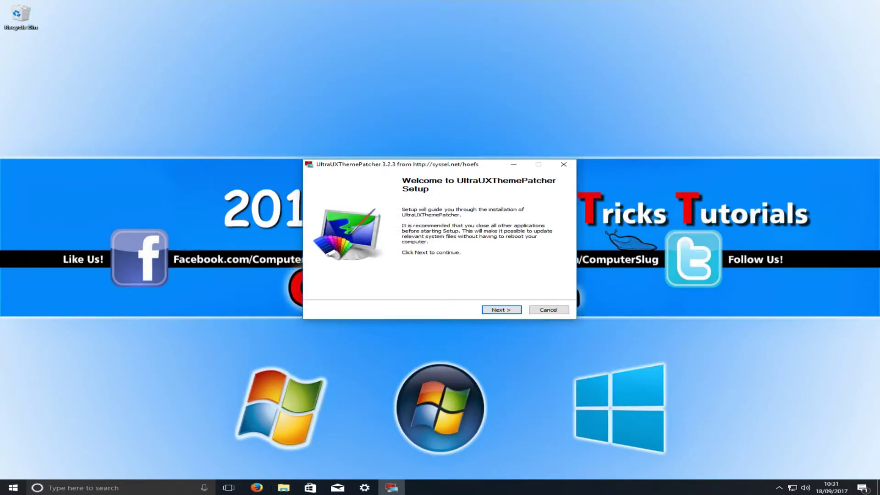
Accept the license, patch the system files, and finish setup with Reboot now.
{"action": "left_click", "coordinate": [508, 312]}
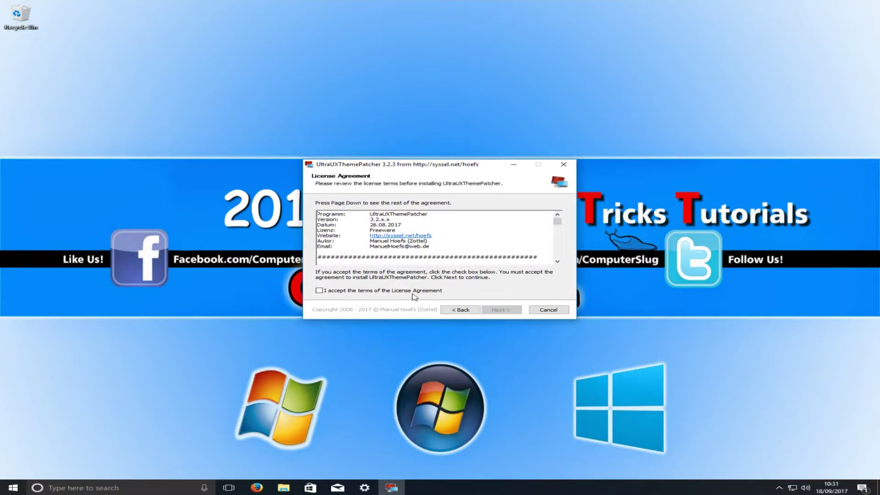
{"action": "left_click", "coordinate": [413, 292]}
{"action": "left_click", "coordinate": [504, 311]}
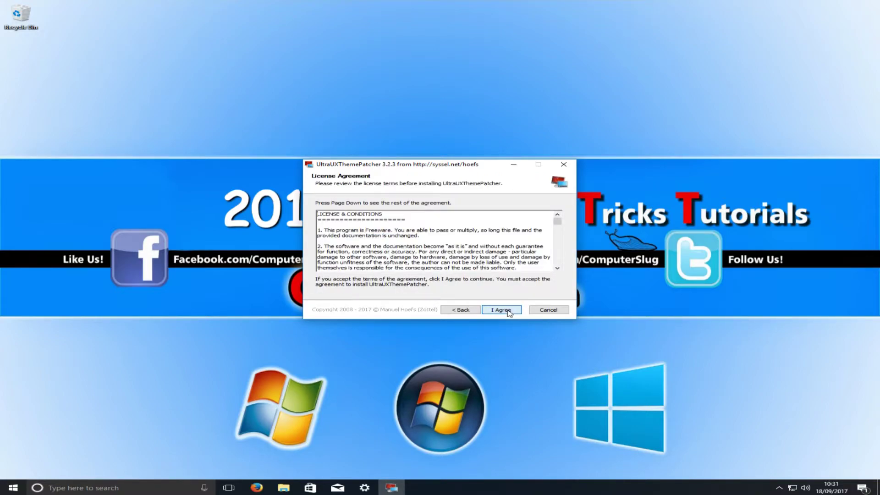
{"action": "left_click", "coordinate": [509, 313]}
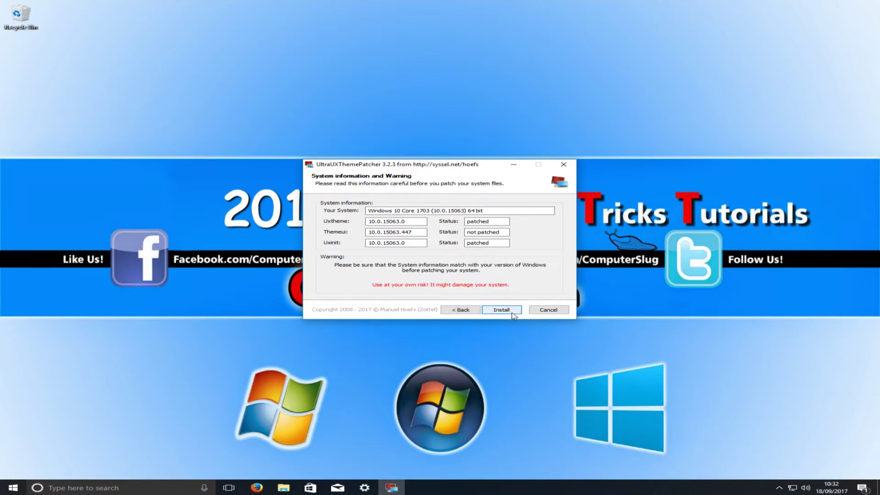
{"action": "left_click", "coordinate": [514, 316]}
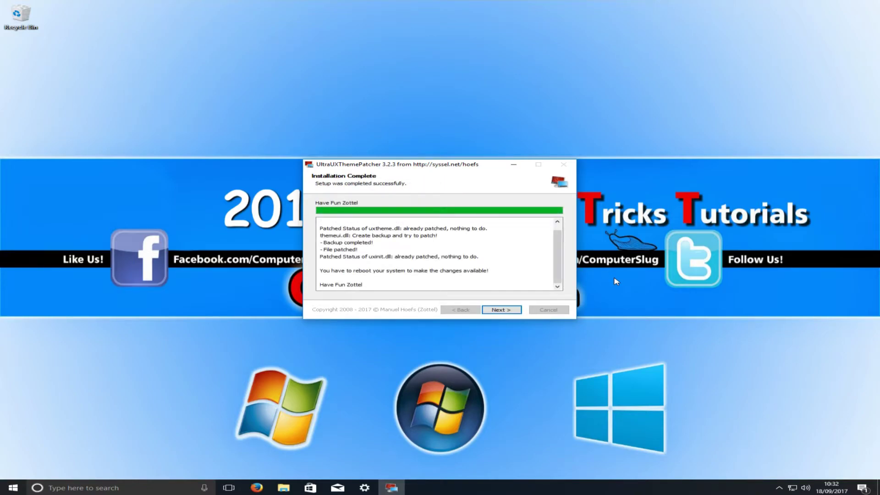
{"action": "left_click", "coordinate": [507, 311]}
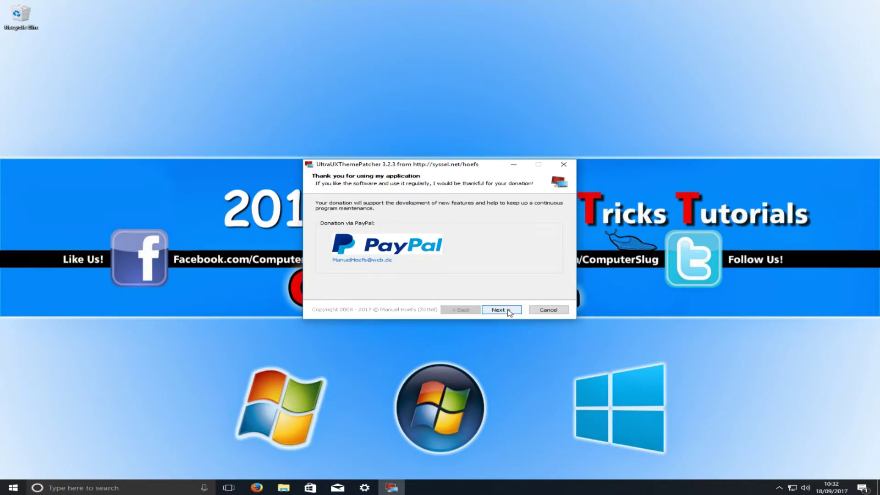
{"action": "left_click", "coordinate": [503, 311]}
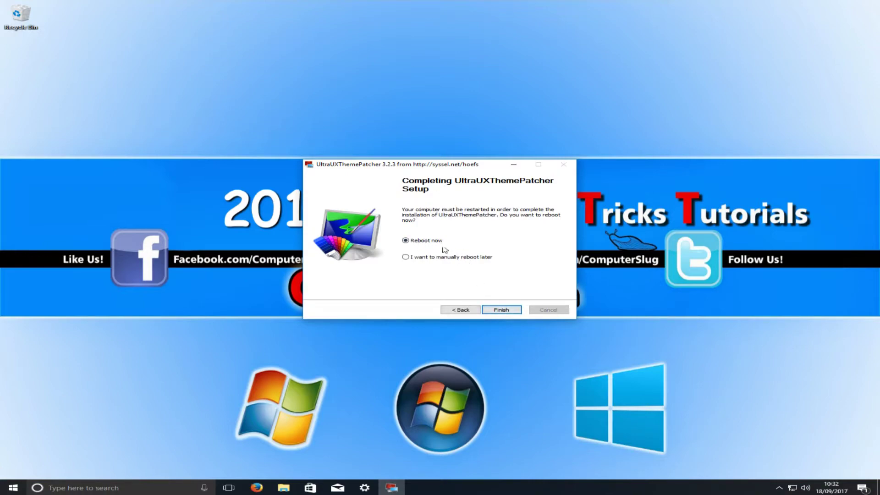
{"action": "left_click", "coordinate": [511, 312]}
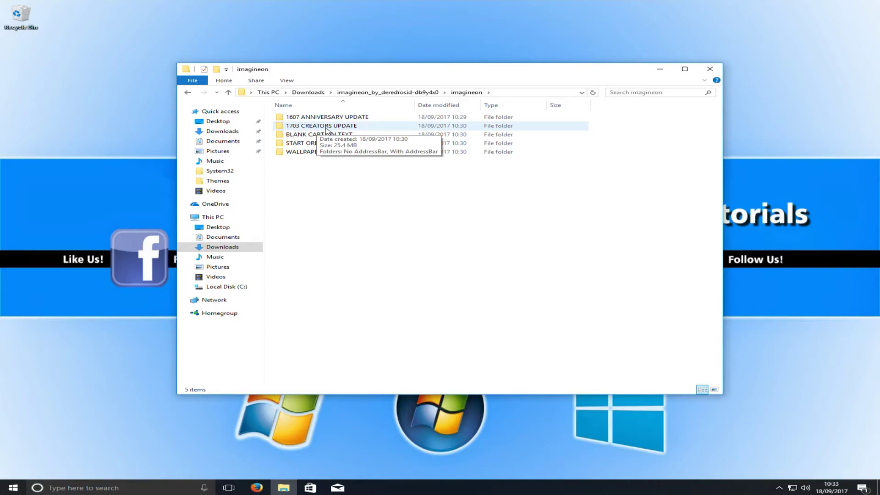
Go into 1703 CREATORS UPDATE, then its With AddressBar folder.
{"action": "double_click", "coordinate": [325, 126]}
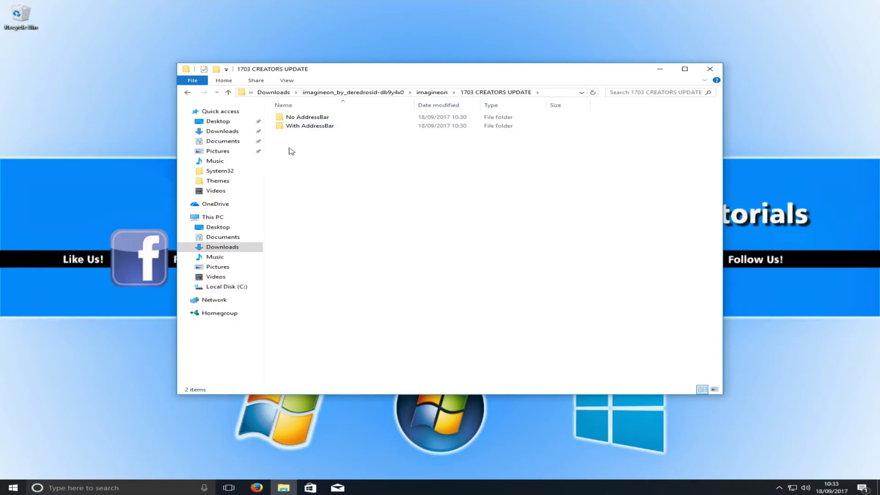
{"action": "double_click", "coordinate": [337, 127]}
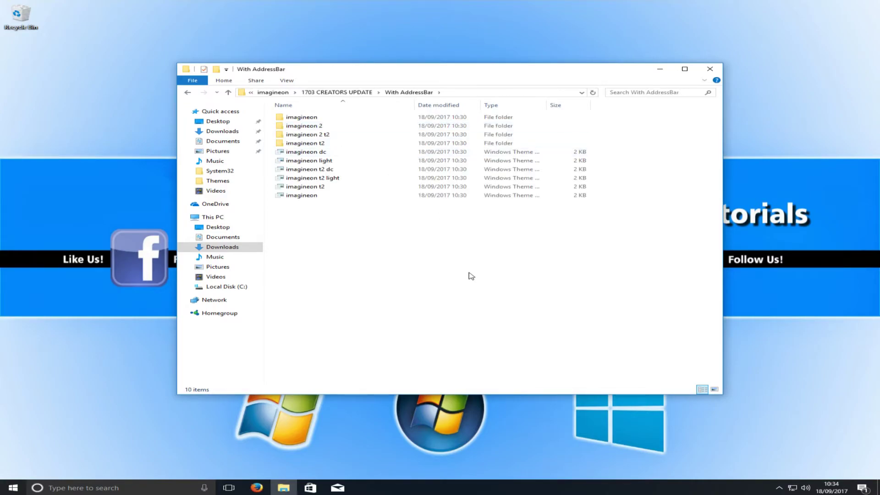
{"action": "left_click_drag", "start_coordinate": [407, 317], "coordinate": [307, 233]}
Copy all ten imagineon theme items from the With AddressBar folder.
{"action": "key", "text": "ctrl+a"}
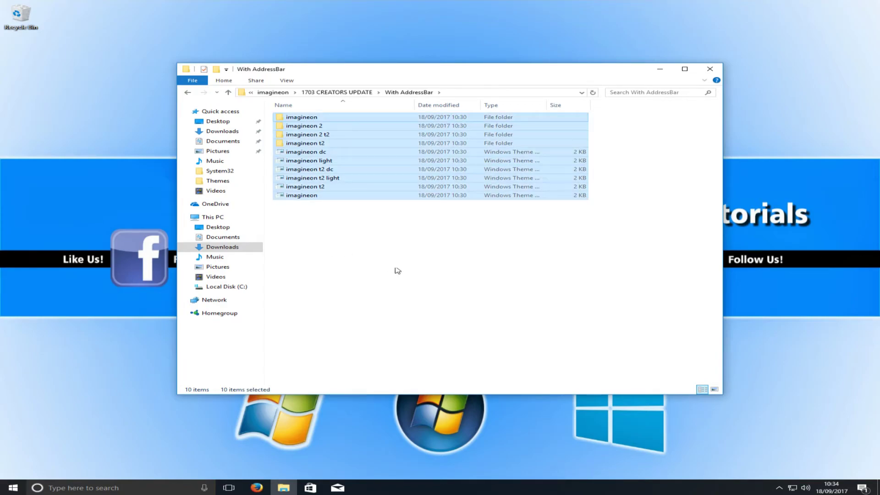
{"action": "right_click", "coordinate": [318, 153]}
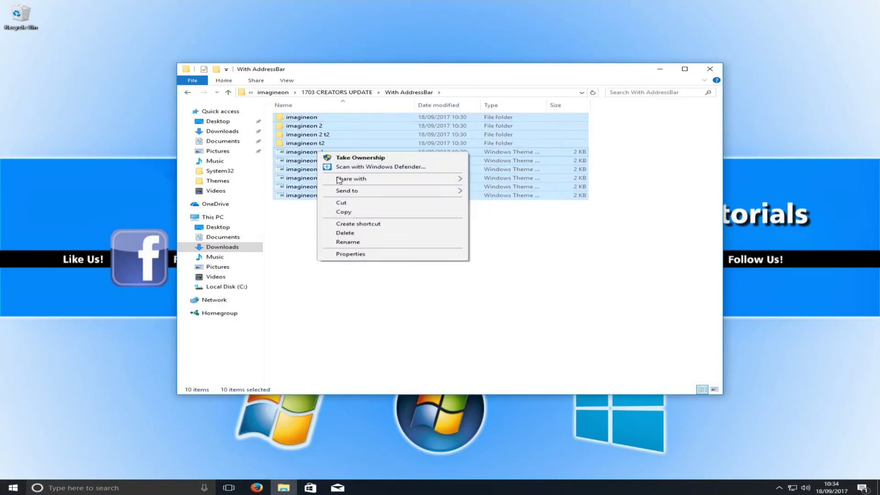
{"action": "left_click", "coordinate": [351, 215]}
{"action": "left_click", "coordinate": [420, 302]}
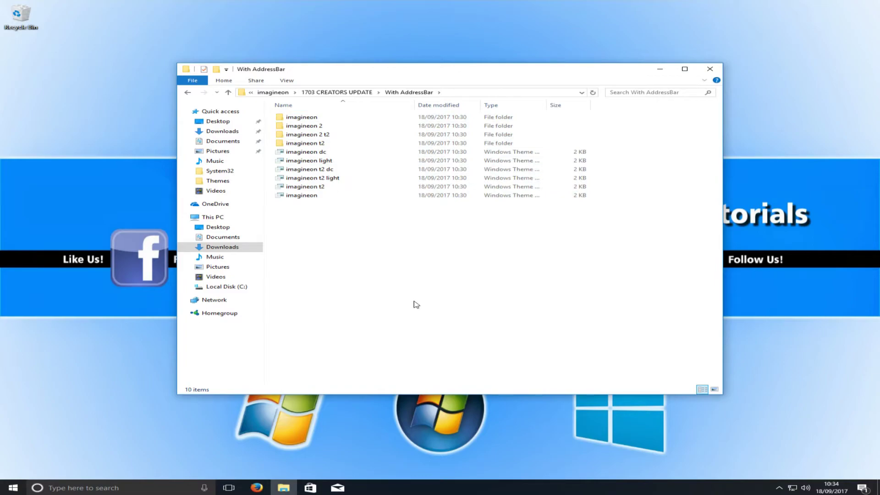
Navigate to C:\Windows\Resources\Themes in a maximized Explorer window.
{"action": "left_click", "coordinate": [252, 285]}
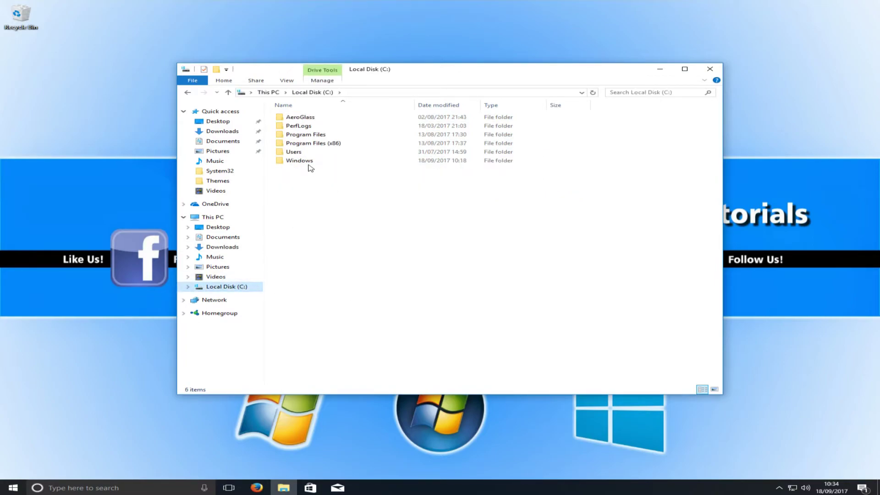
{"action": "double_click", "coordinate": [310, 161]}
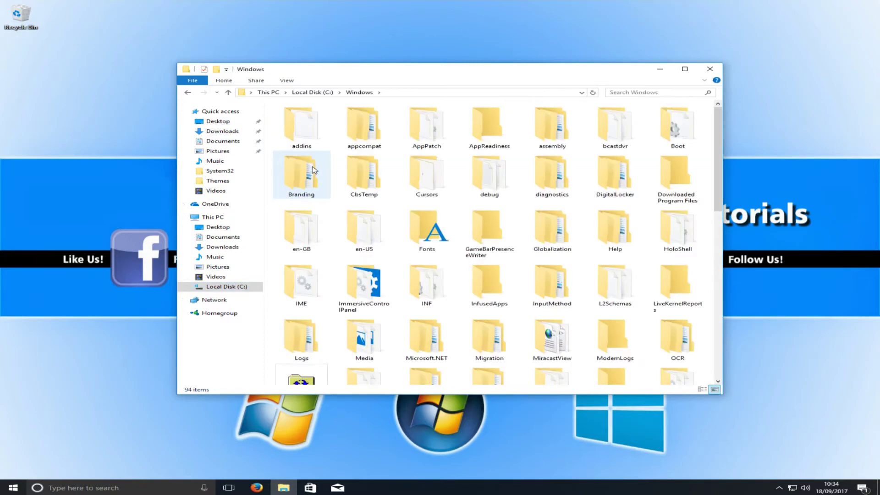
{"action": "left_click", "coordinate": [685, 69]}
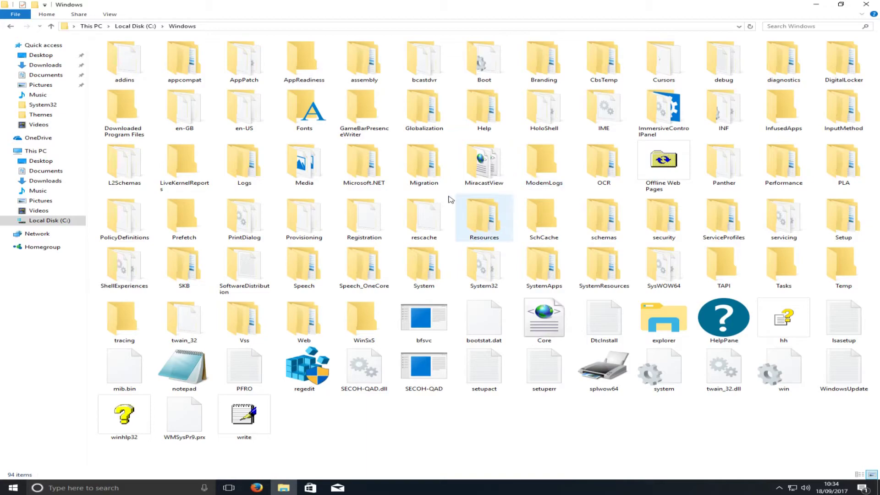
{"action": "left_click", "coordinate": [493, 228]}
{"action": "key", "text": "ctrl+shift+6"}
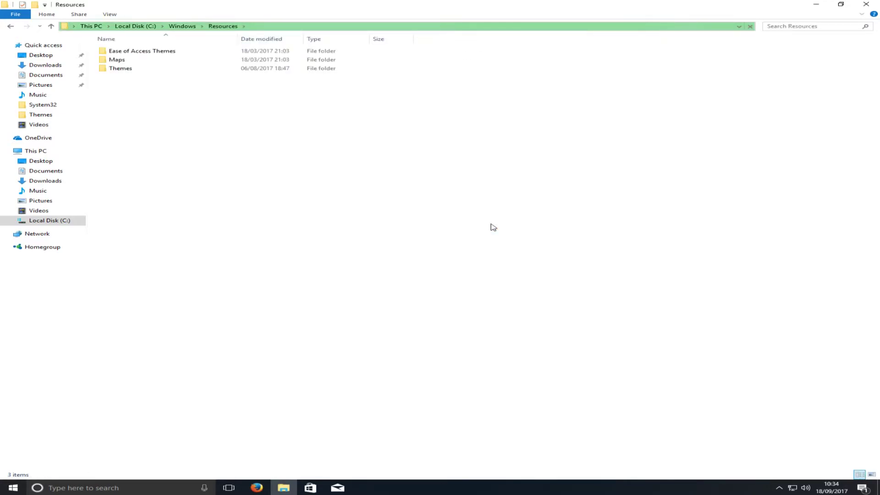
{"action": "double_click", "coordinate": [157, 71]}
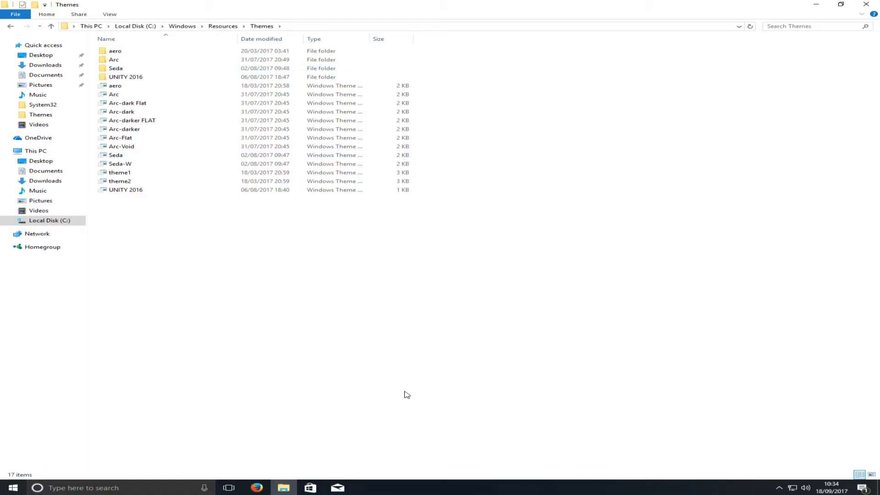
Paste the ten imagineon items into the Themes folder with admin permission, then minimize it.
{"action": "right_click", "coordinate": [232, 256]}
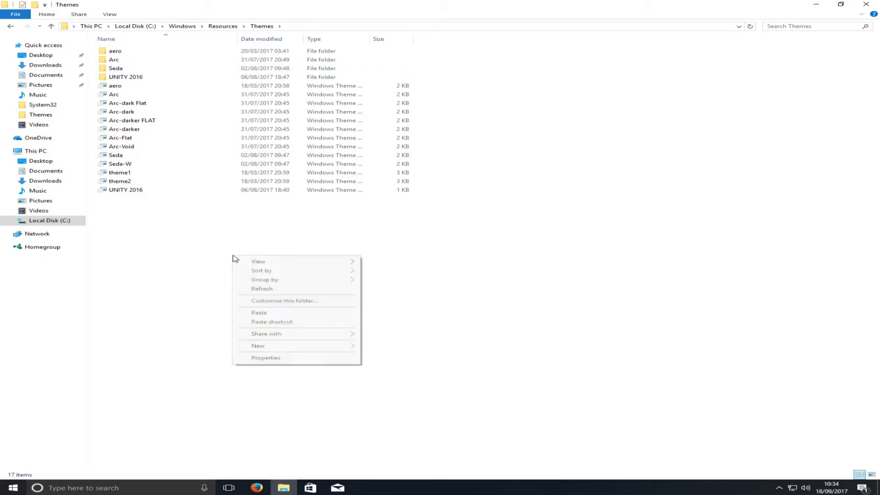
{"action": "left_click", "coordinate": [259, 313]}
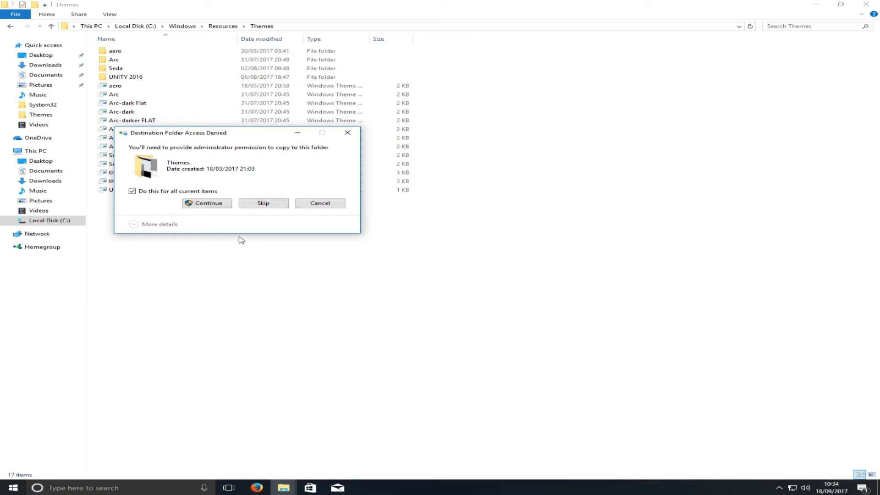
{"action": "left_click", "coordinate": [202, 203]}
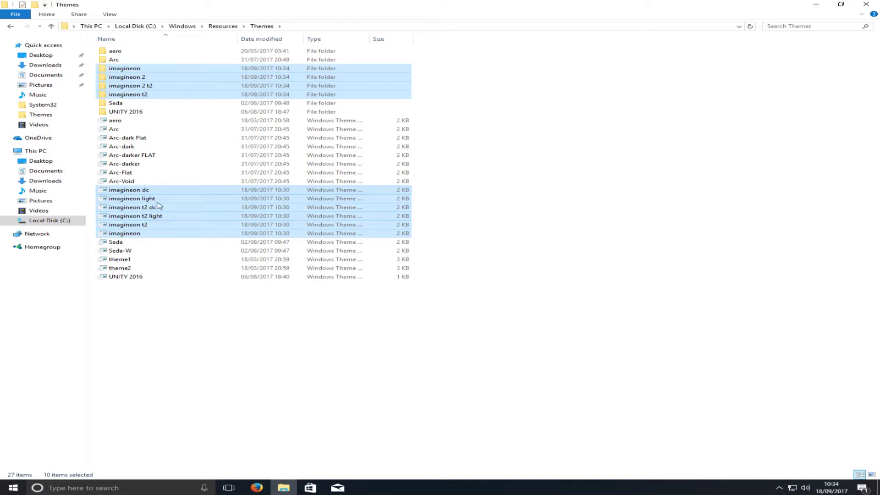
{"action": "left_click", "coordinate": [628, 246]}
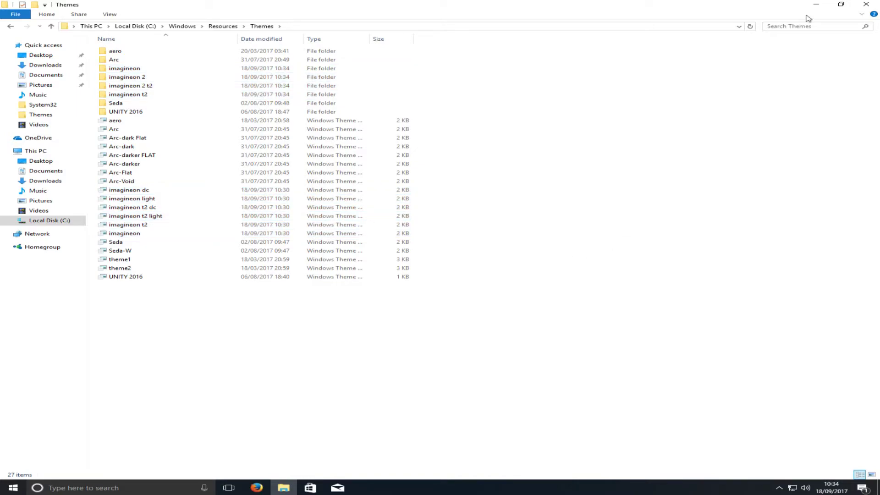
{"action": "left_click", "coordinate": [816, 5]}
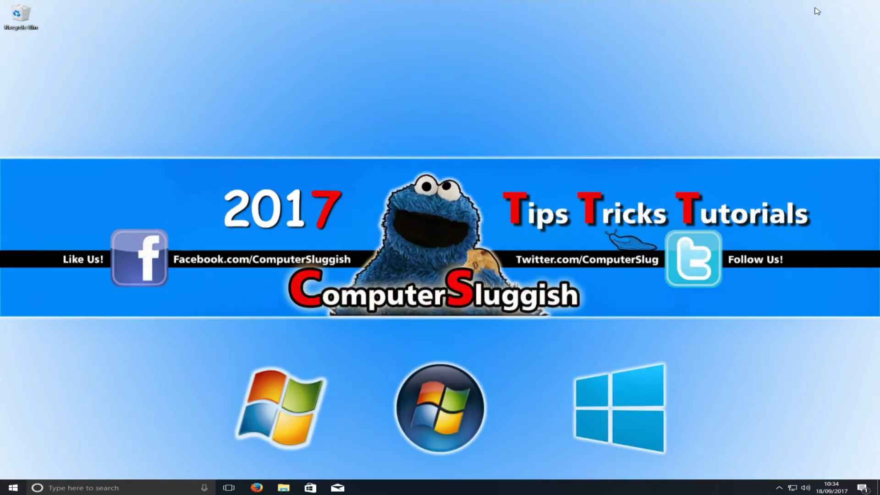
Open Personalise > Themes from the desktop menu and scroll to the new imagineon themes.
{"action": "right_click", "coordinate": [302, 77]}
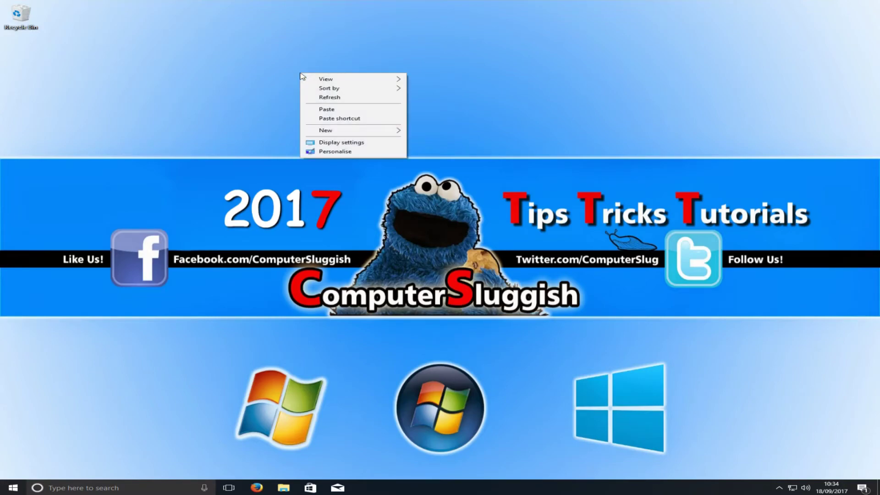
{"action": "left_click", "coordinate": [345, 155]}
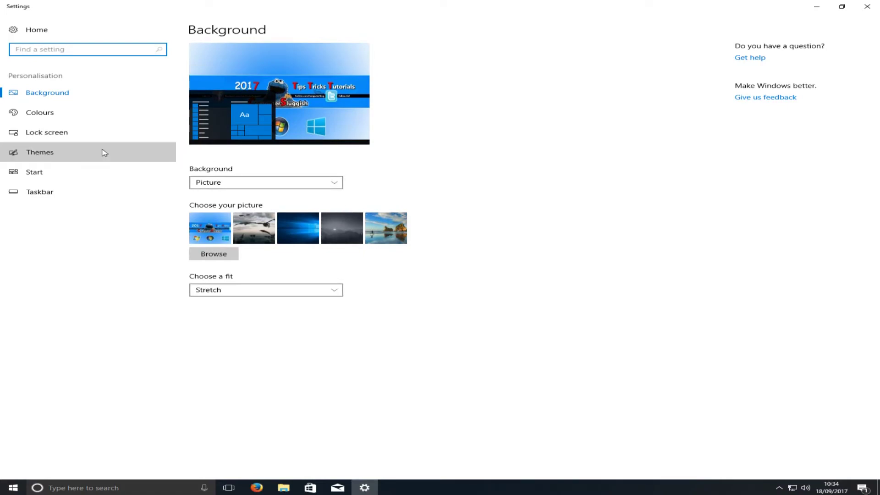
{"action": "left_click", "coordinate": [104, 153]}
{"action": "scroll", "coordinate": [596, 369], "scroll_direction": "down", "scroll_amount": 2}
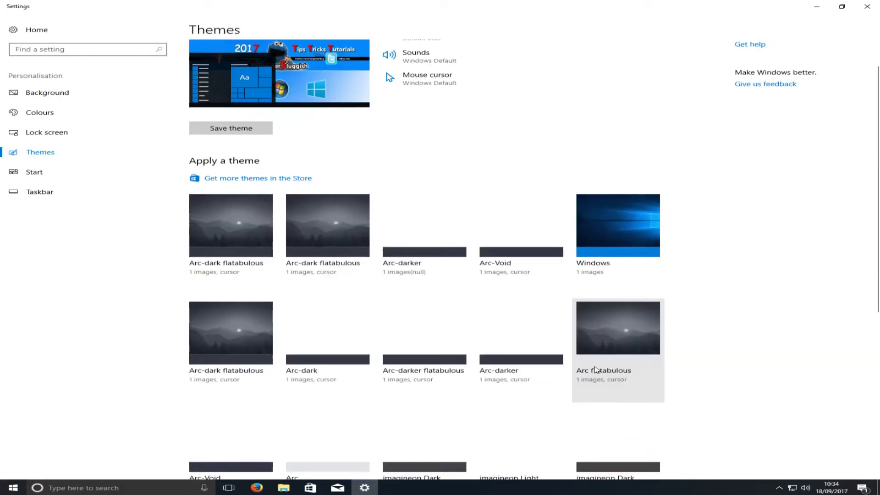
{"action": "scroll", "coordinate": [596, 369], "scroll_direction": "down", "scroll_amount": 5}
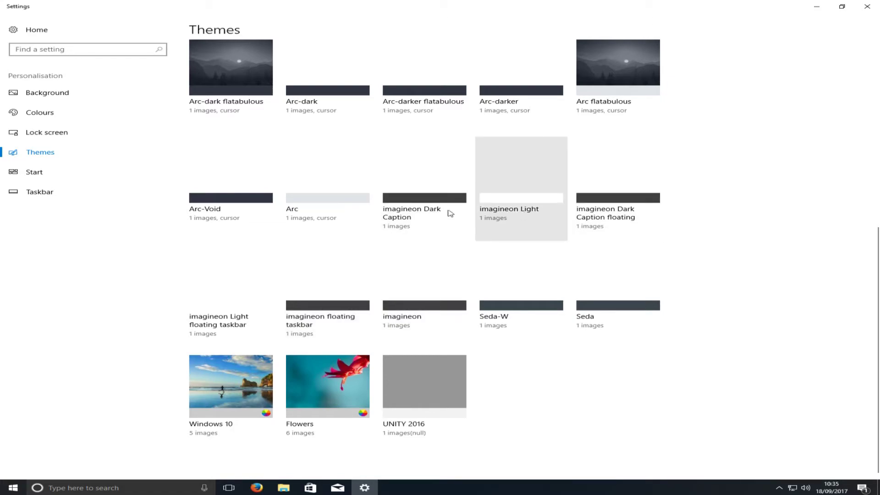
Apply imagineon Dark Caption, restore the now-dark Themes window centred, then switch to Firefox.
{"action": "left_click", "coordinate": [429, 208]}
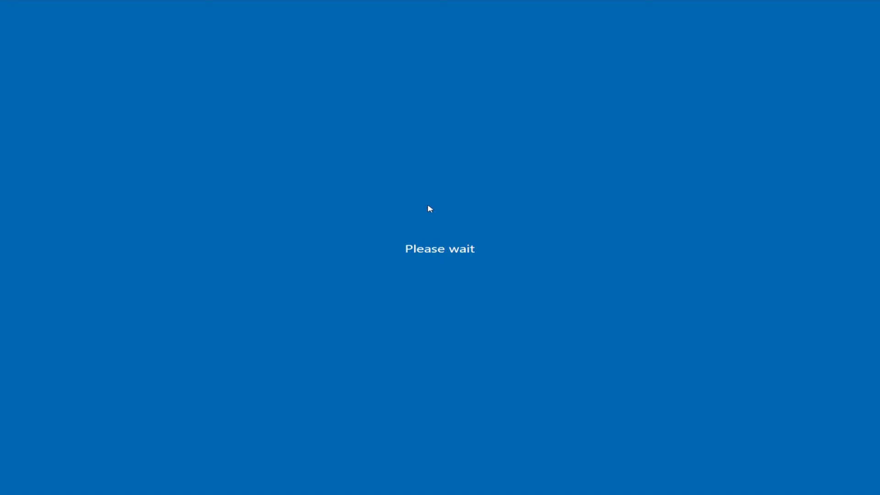
{"action": "left_click", "coordinate": [818, 6]}
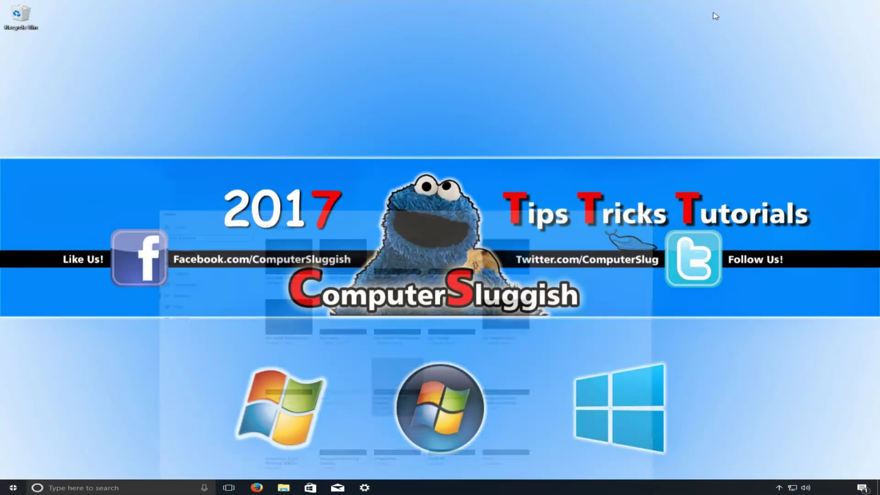
{"action": "left_click", "coordinate": [284, 484]}
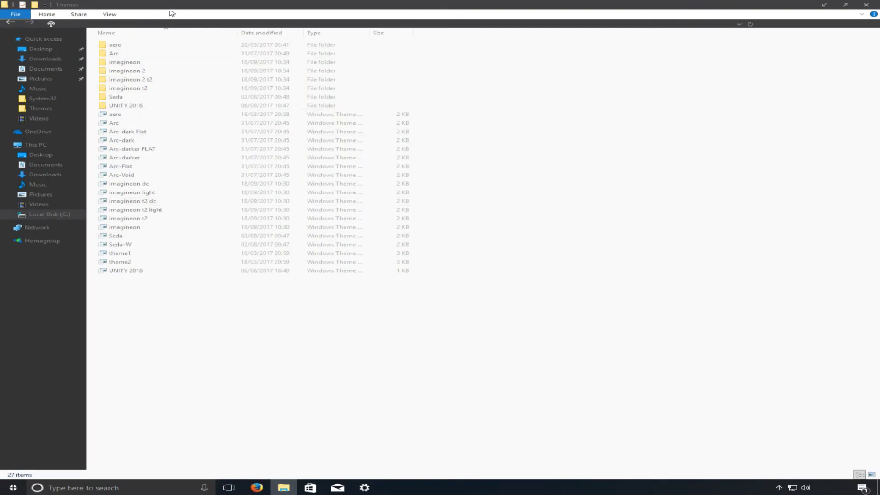
{"action": "left_click_drag", "start_coordinate": [175, 6], "coordinate": [286, 63]}
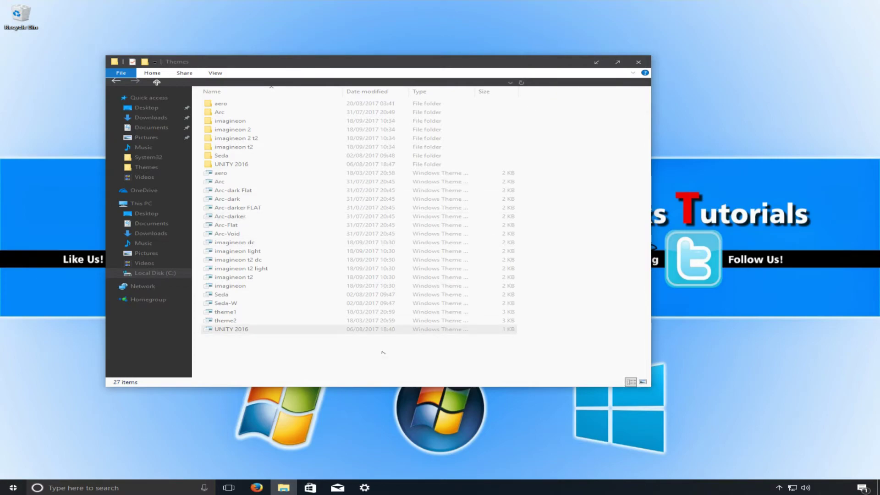
{"action": "key", "text": "alt+Tab"}
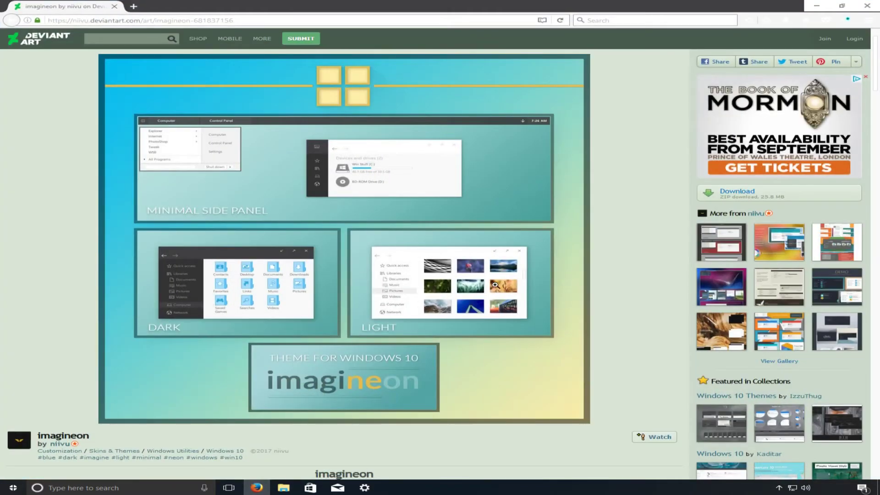
Follow the OldNewExplorer link from the imagineon install notes through to its MSFN forum page.
{"action": "scroll", "coordinate": [605, 295], "scroll_direction": "down", "scroll_amount": 3}
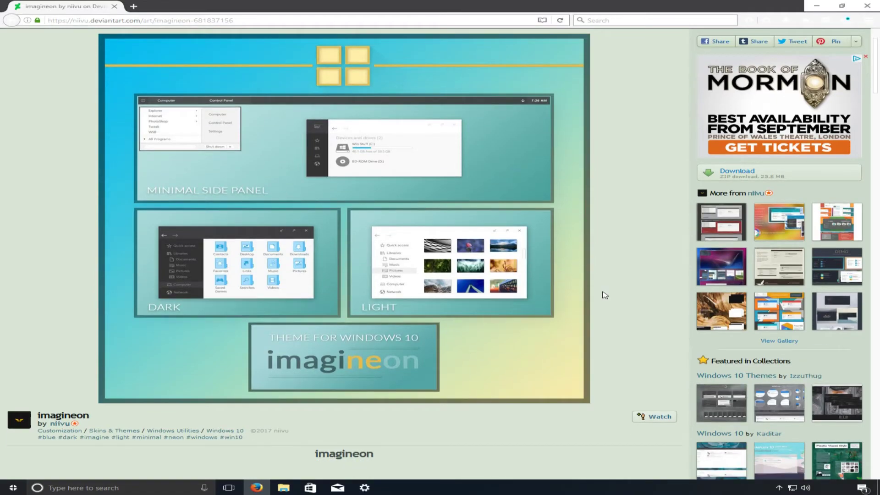
{"action": "scroll", "coordinate": [605, 291], "scroll_direction": "down", "scroll_amount": 9}
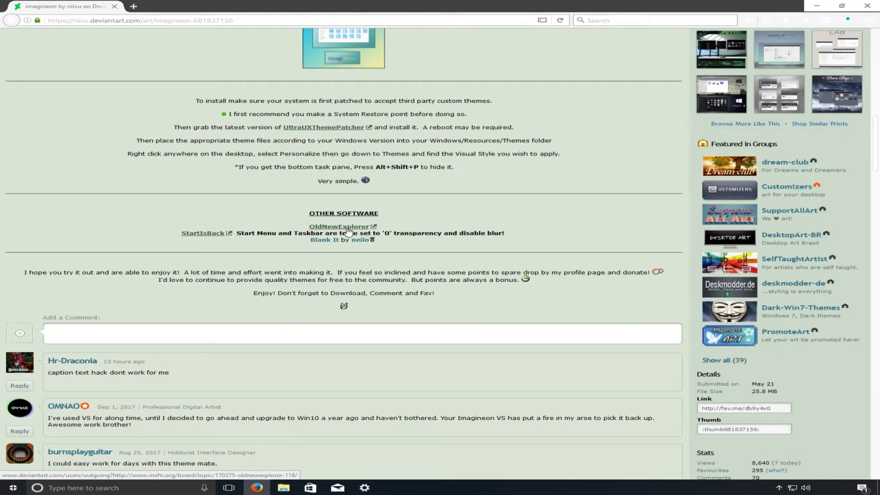
{"action": "left_click", "coordinate": [347, 227]}
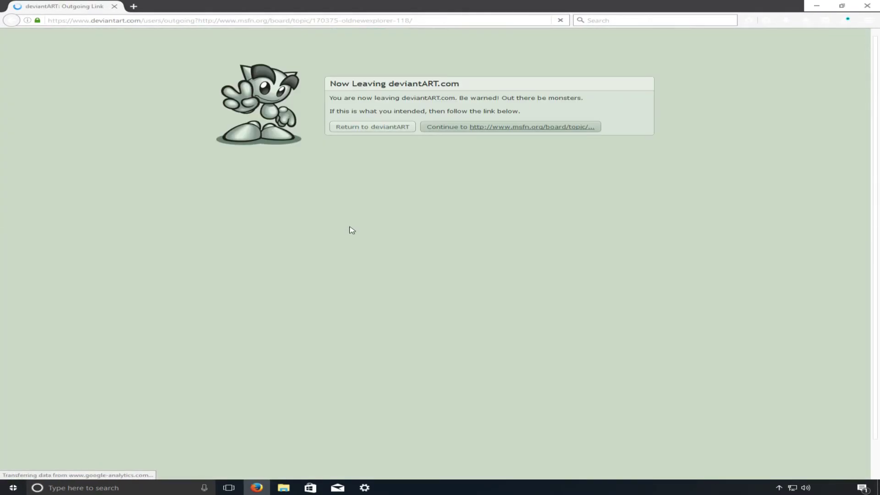
{"action": "left_click", "coordinate": [480, 127]}
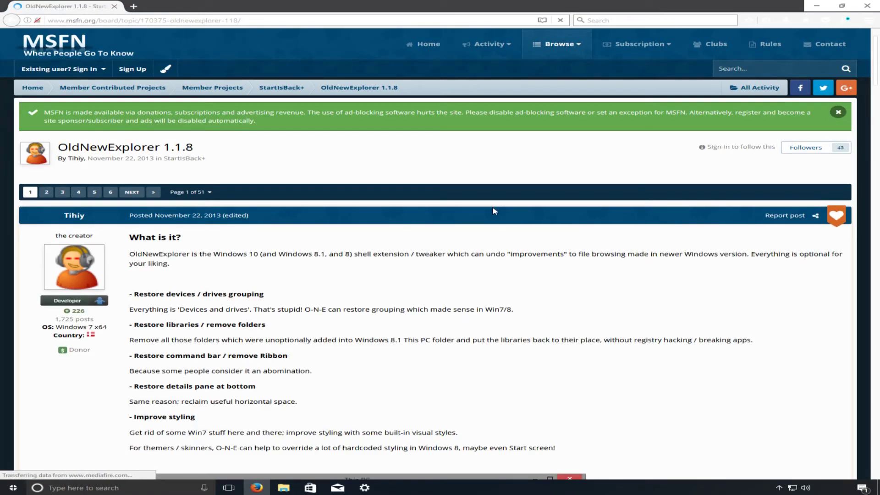
Download the OldNewExplorer.rar archive from the forum post.
{"action": "scroll", "coordinate": [471, 294], "scroll_direction": "down", "scroll_amount": 3}
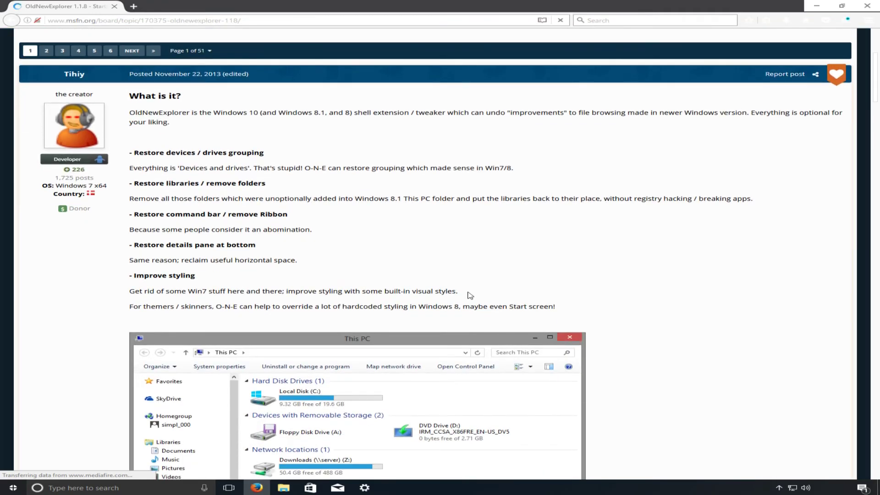
{"action": "scroll", "coordinate": [363, 235], "scroll_direction": "down", "scroll_amount": 8}
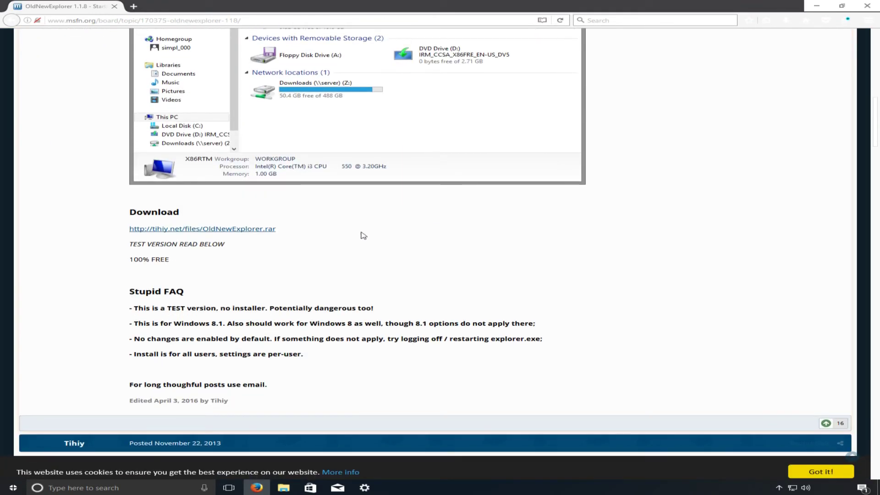
{"action": "left_click", "coordinate": [215, 230]}
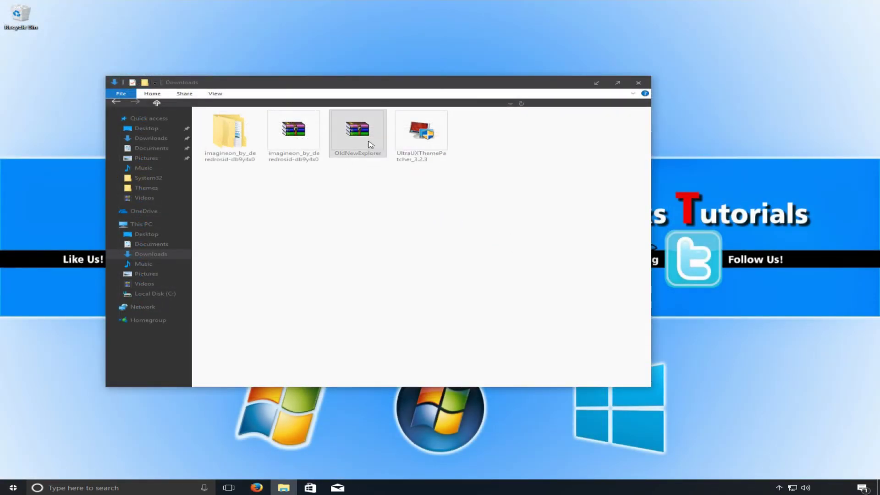
Extract OldNewExplorer.rar to an OldNewExplorer folder and launch OldNewExplorerCfg from it.
{"action": "right_click", "coordinate": [369, 141]}
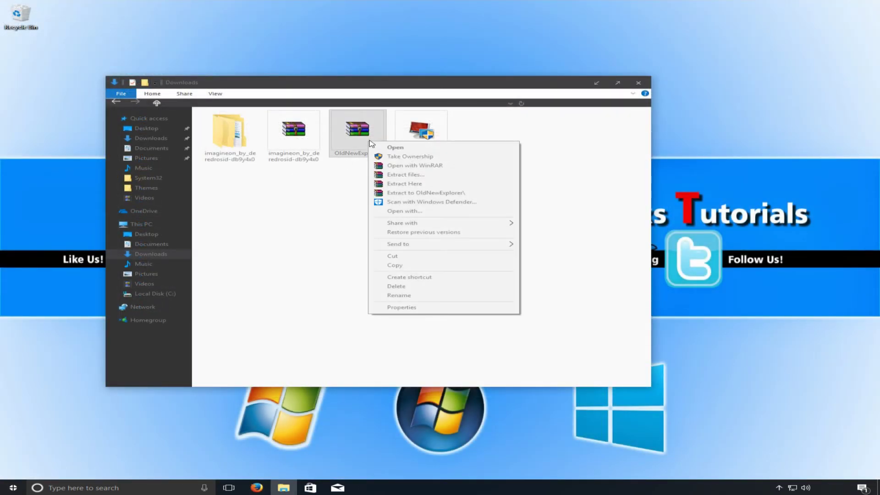
{"action": "left_click", "coordinate": [460, 196]}
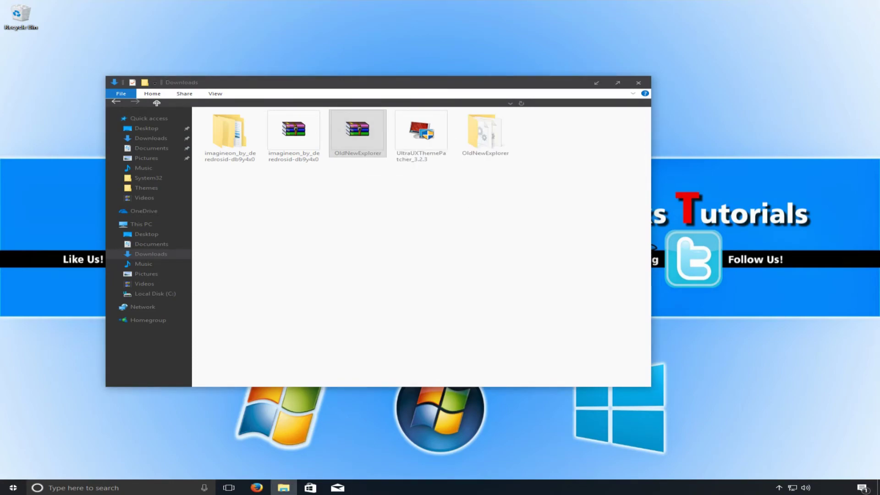
{"action": "double_click", "coordinate": [498, 149]}
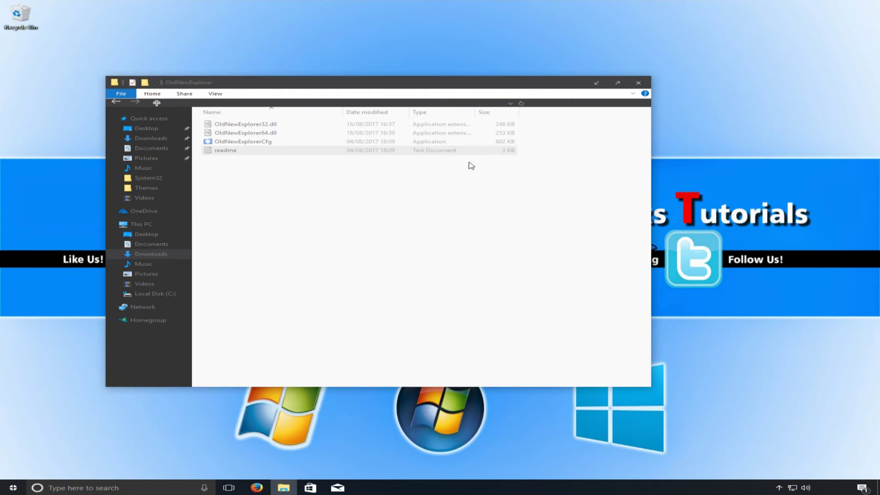
{"action": "double_click", "coordinate": [265, 143]}
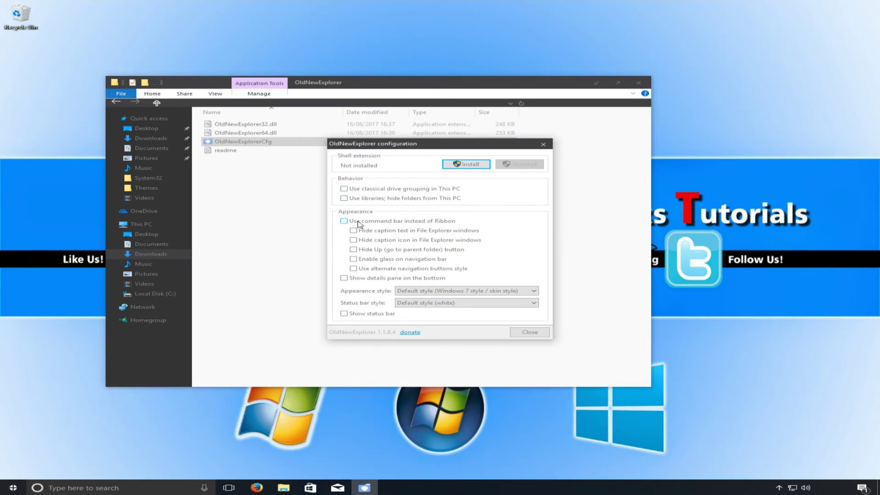
Enable 'Use command bar instead of Ribbon', install the shell extension, and approve both UAC prompts.
{"action": "left_click", "coordinate": [360, 224]}
{"action": "left_click", "coordinate": [466, 165]}
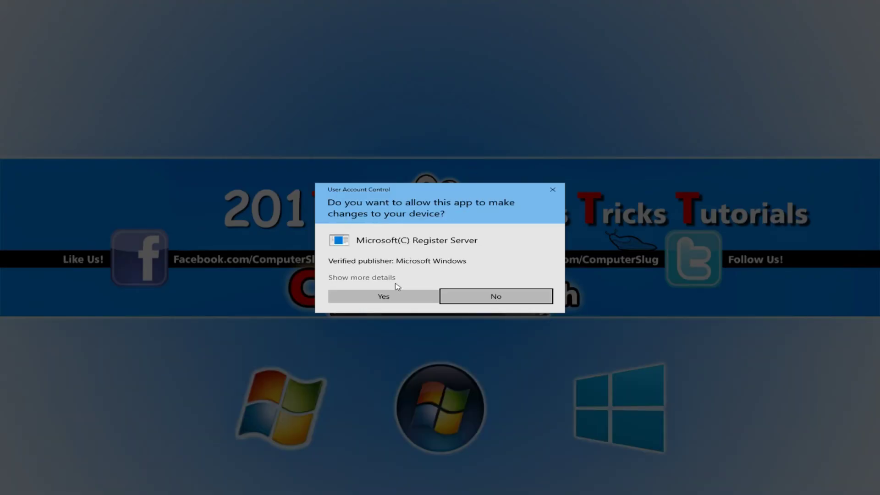
{"action": "left_click", "coordinate": [397, 293]}
{"action": "left_click", "coordinate": [402, 297]}
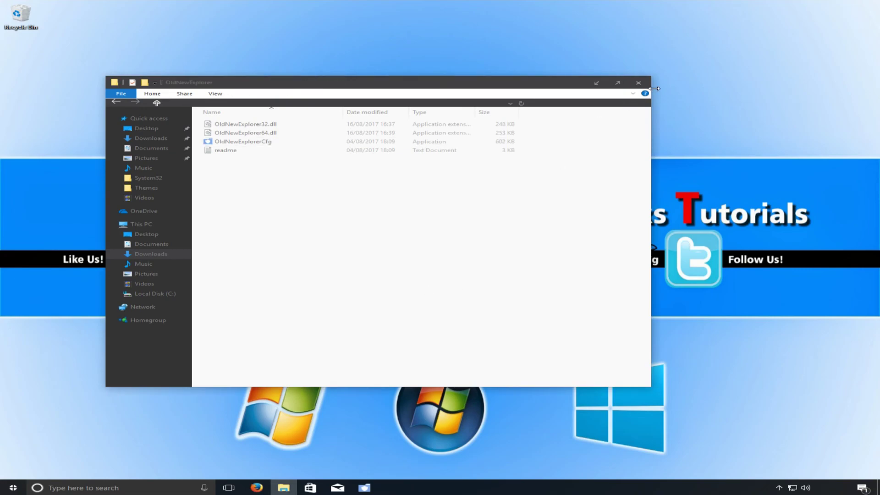
Close the current Explorer window and open a fresh one from the taskbar, now without the Ribbon.
{"action": "left_click", "coordinate": [637, 83]}
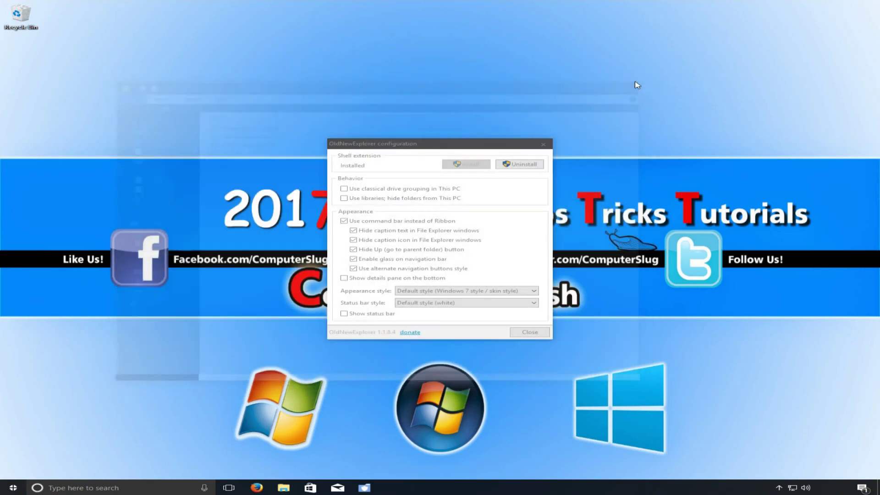
{"action": "left_click", "coordinate": [284, 488]}
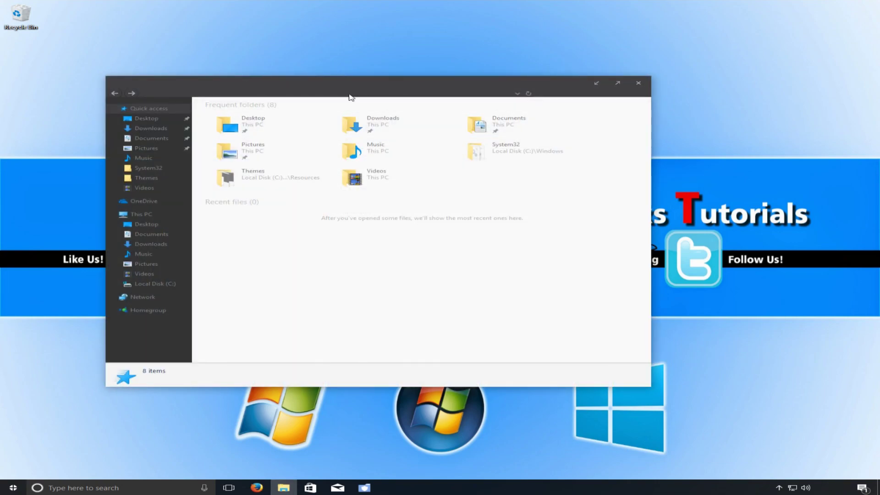